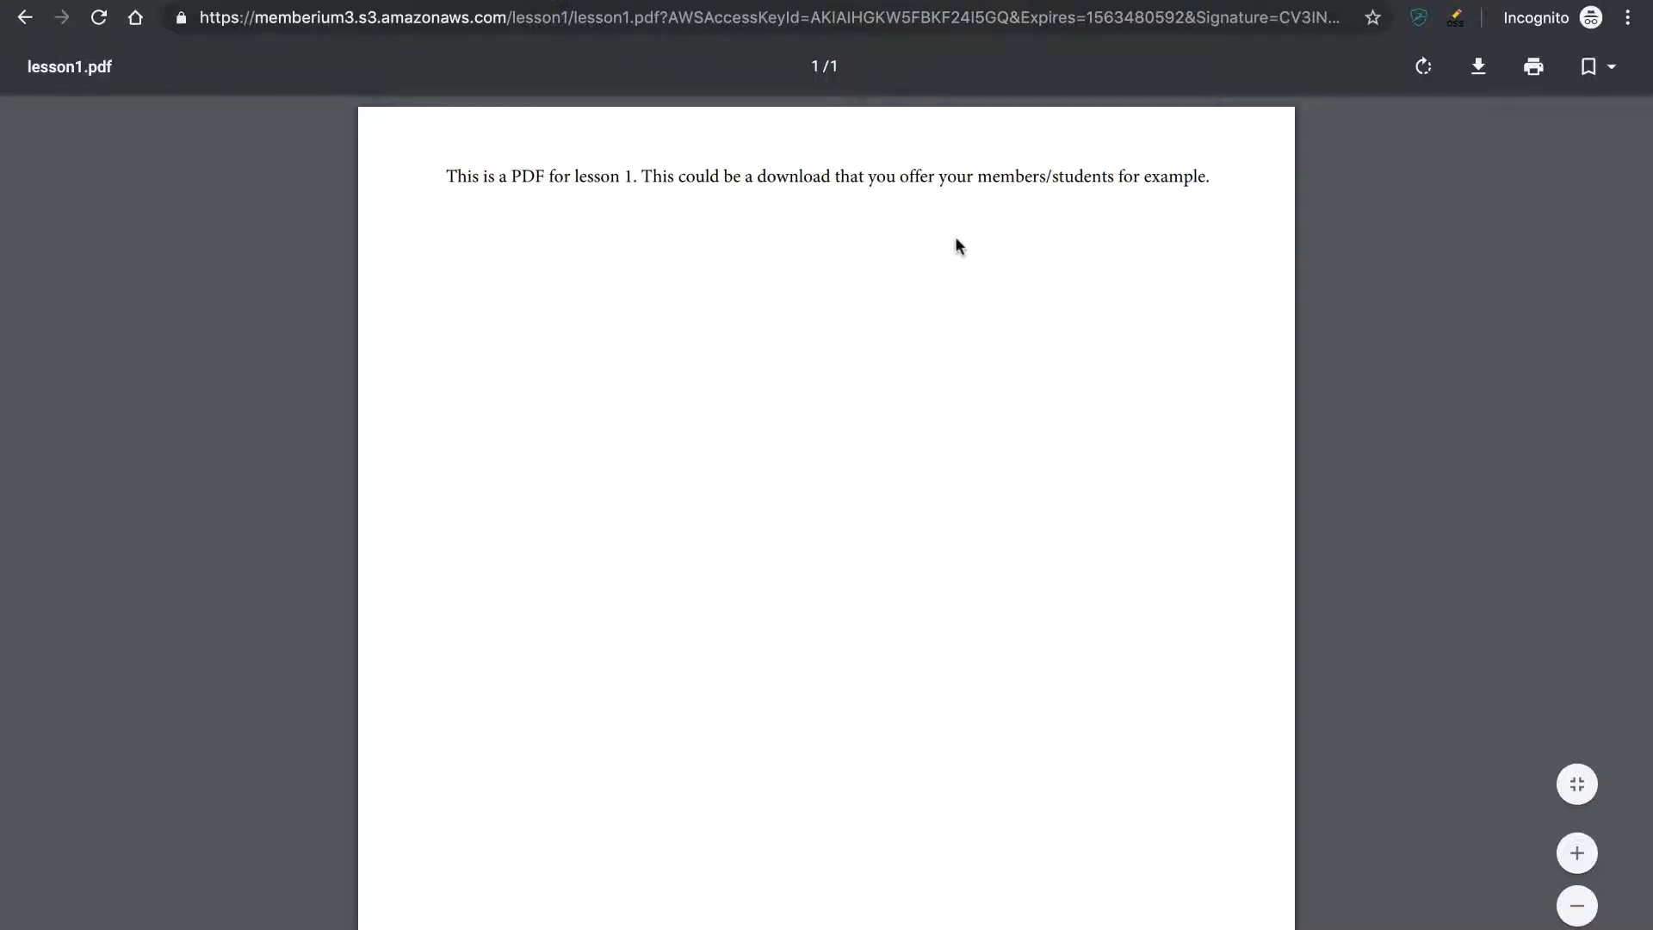
Reload the signed S3 link to lesson1.pdf and check the returned error code
left_click(671, 18)
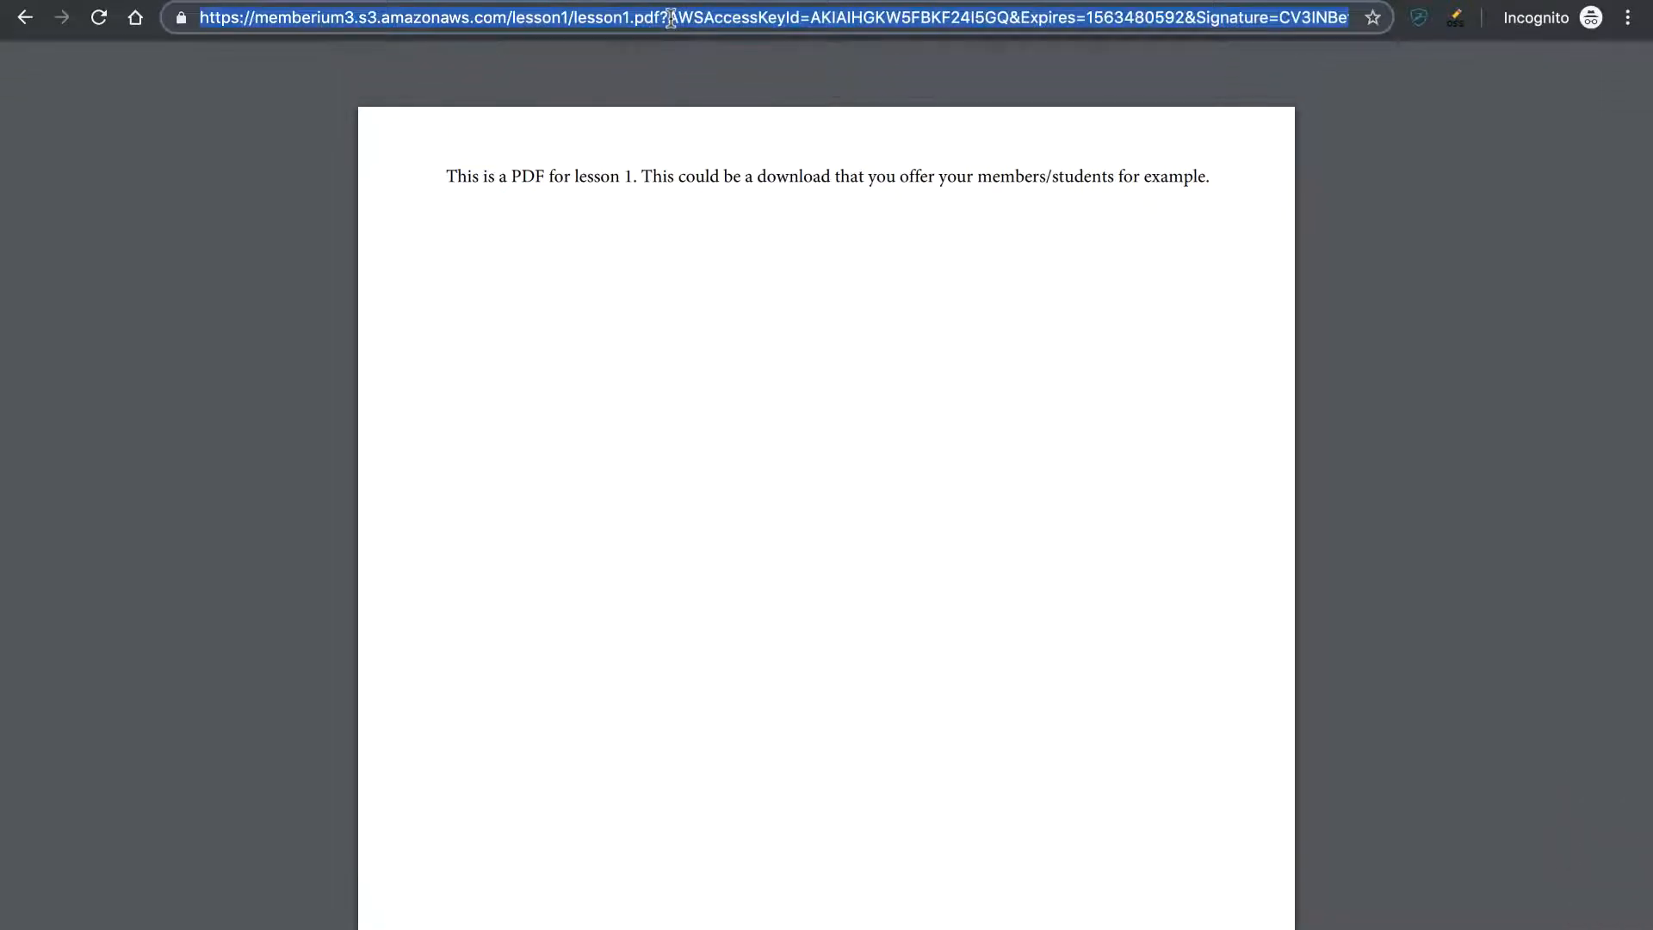
left_click(99, 18)
left_click_drag(92, 121, 199, 131)
left_click(199, 131)
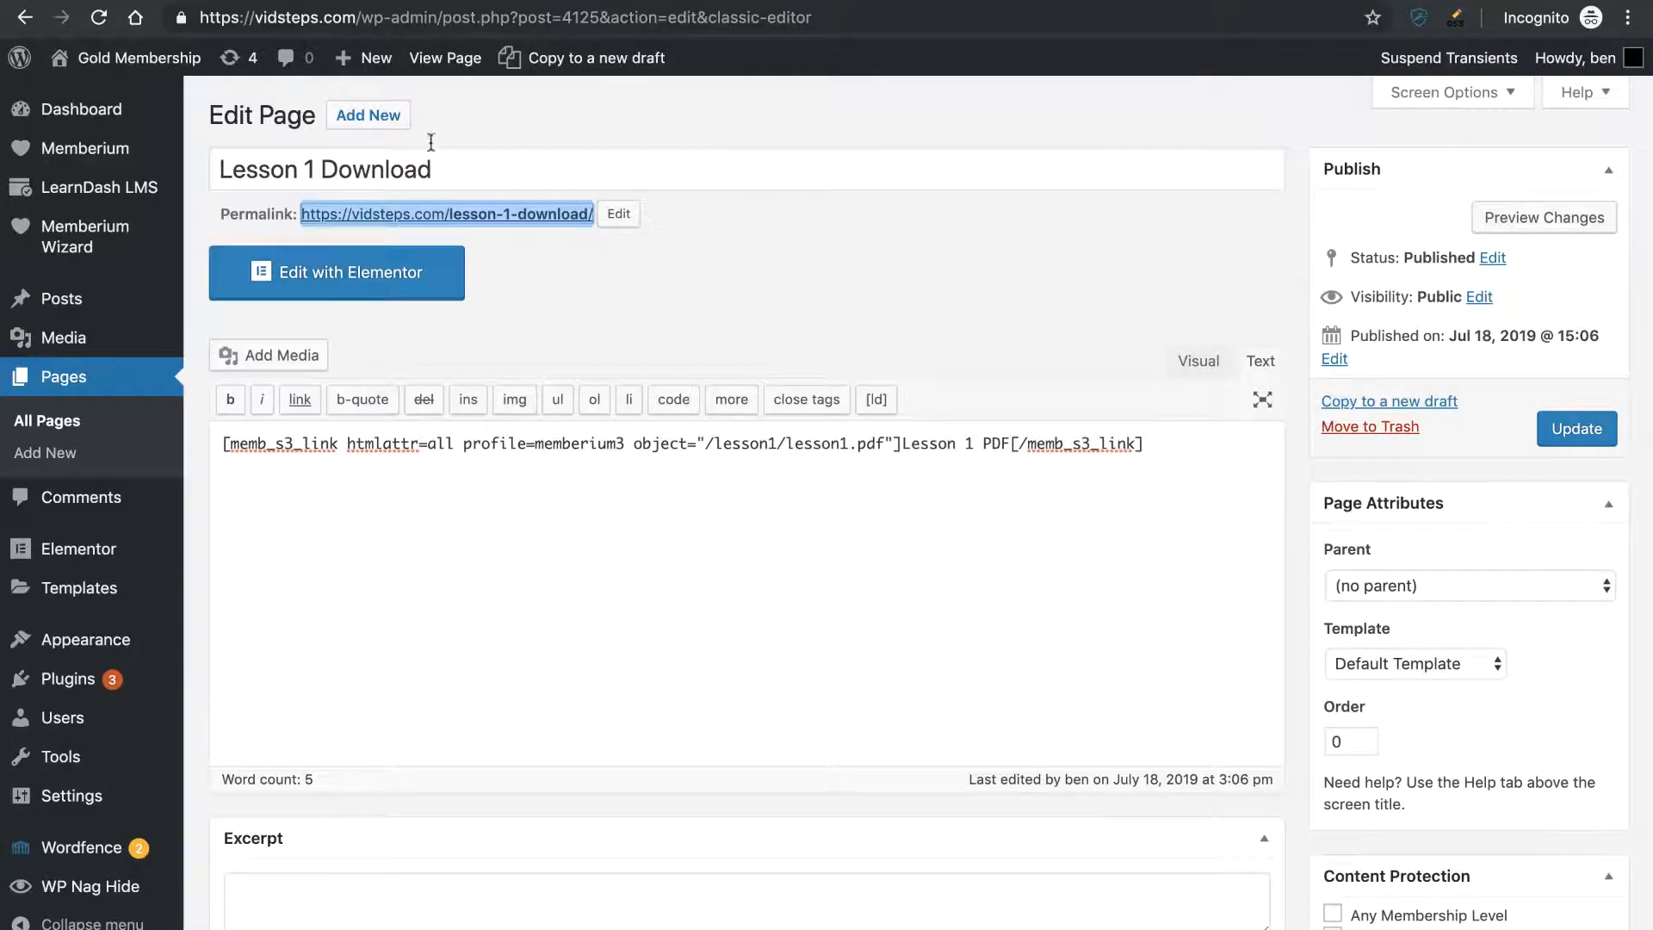
View the published Lesson 1 Download page in a new tab and open its Lesson 1 PDF link
right_click(372, 210)
left_click(482, 318)
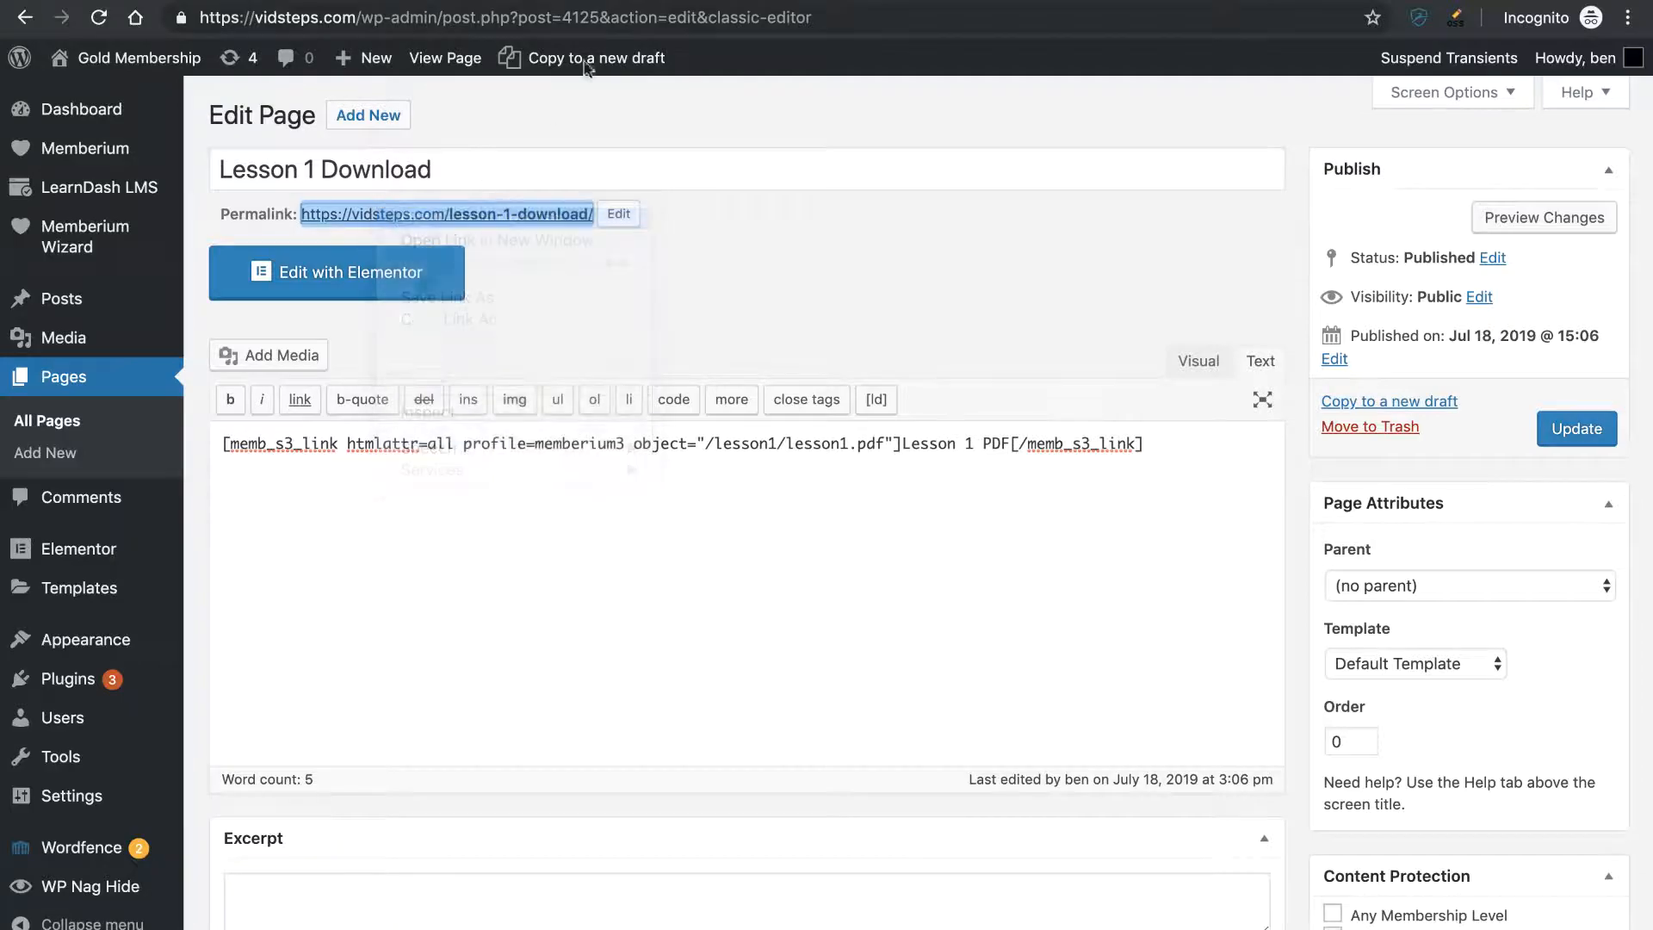
left_click(890, 1)
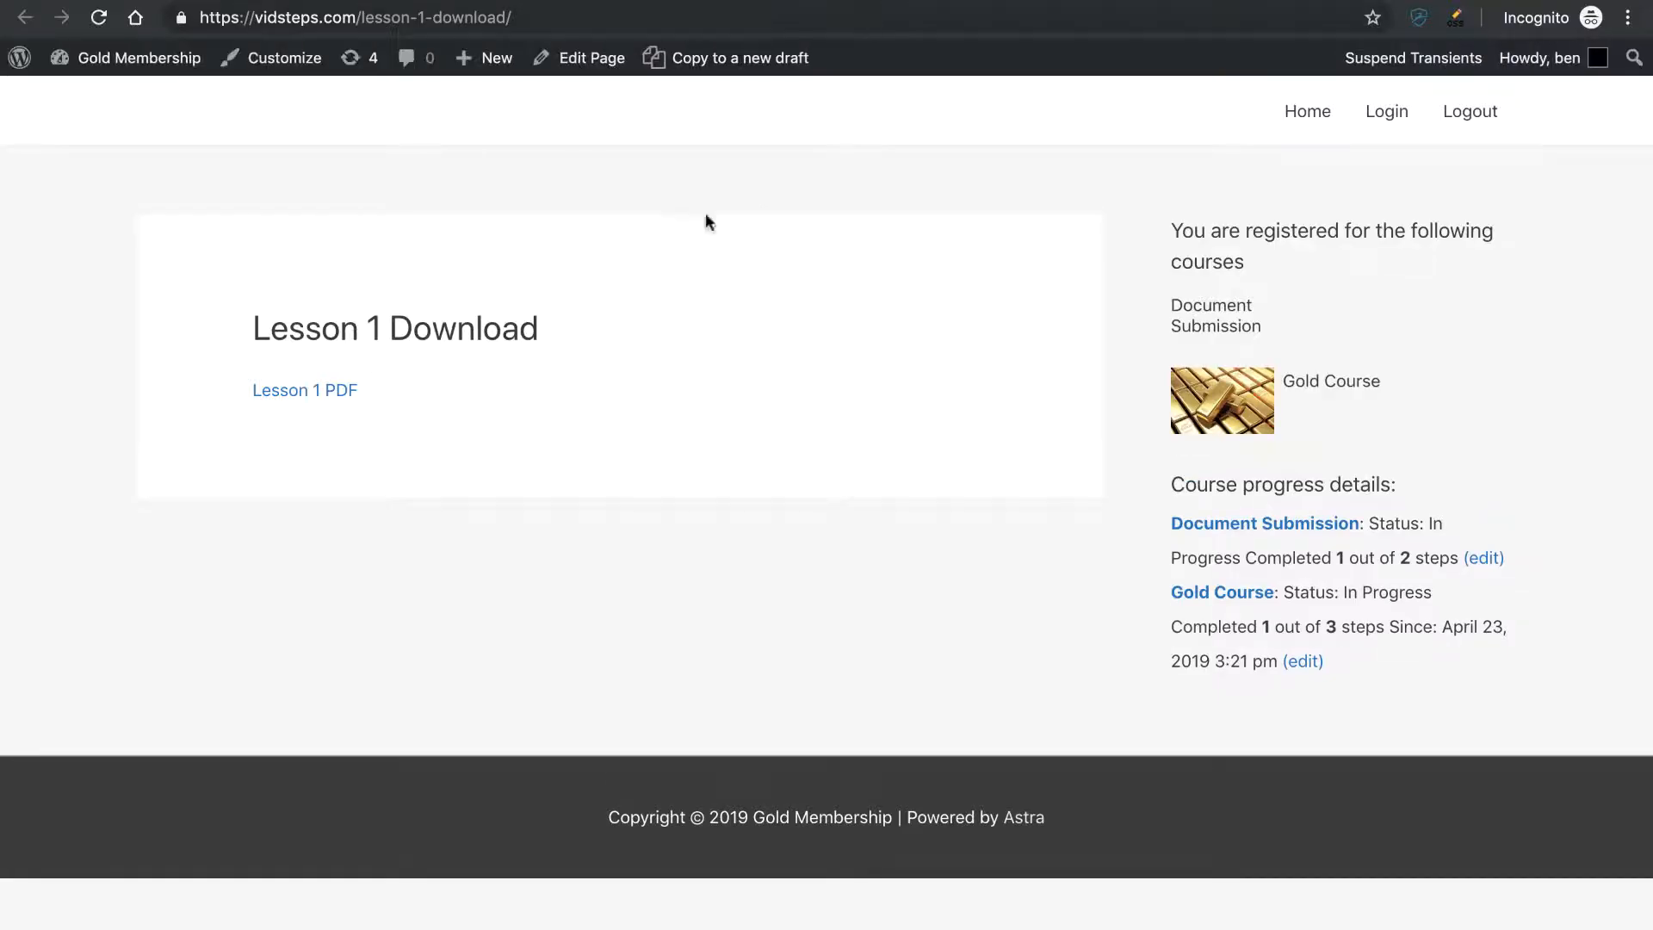
left_click(322, 391)
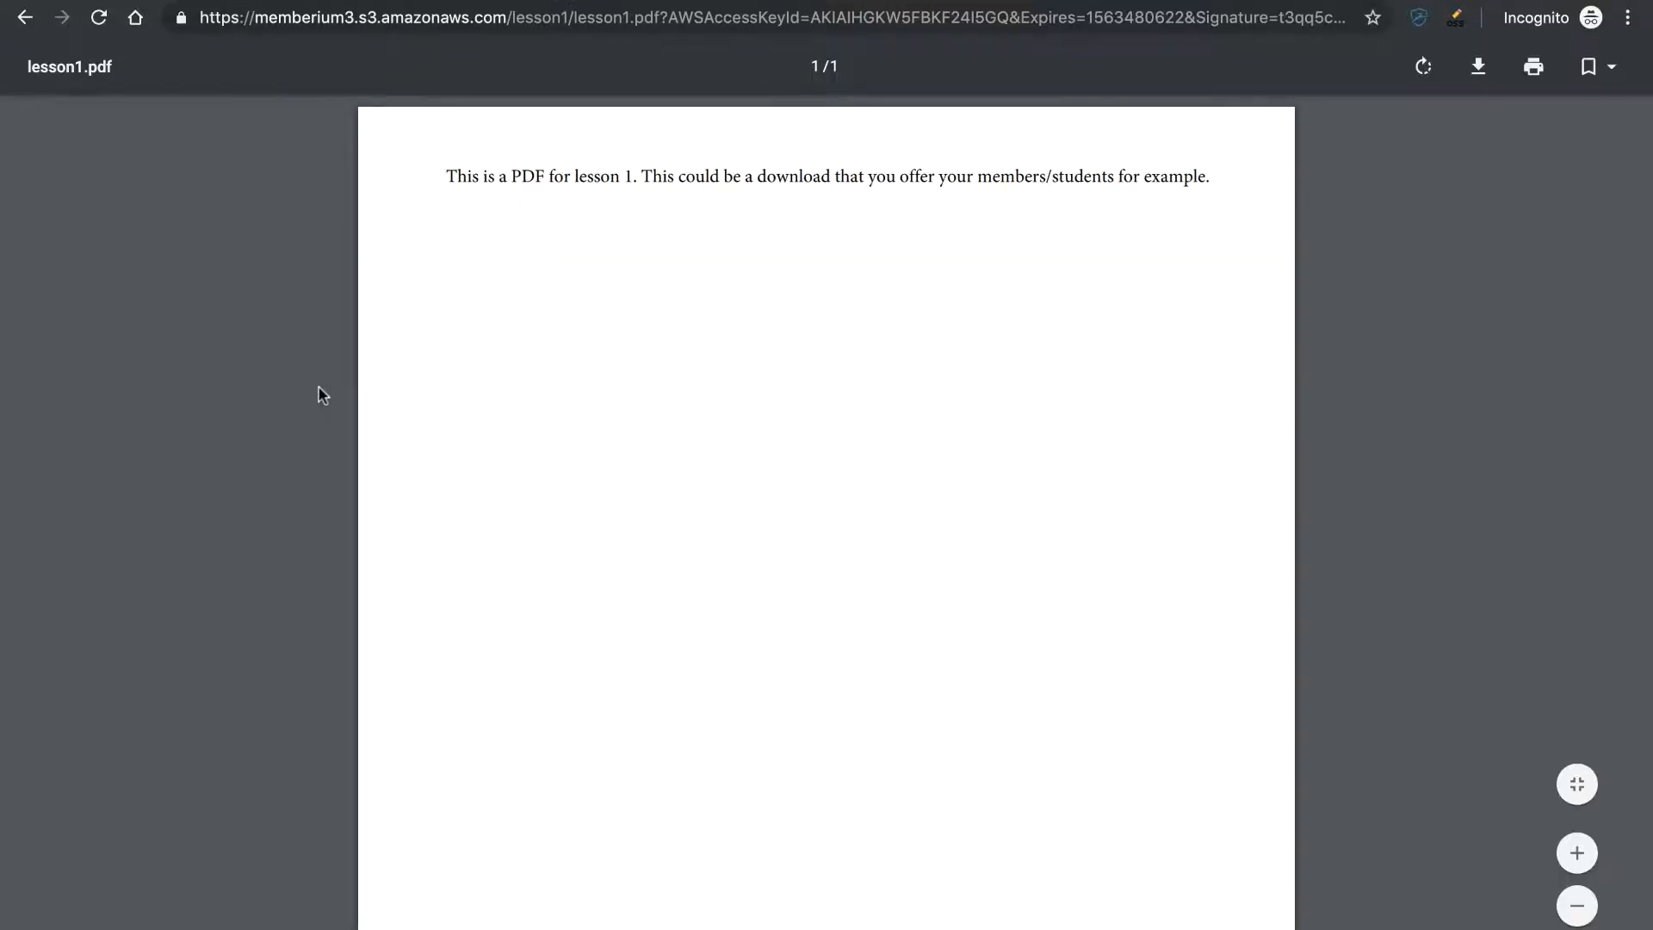
Look over the opened PDF, then request its signed link again and examine the returned error code
scroll(645, 569, "down", 4)
scroll(646, 568, "up", 5)
left_click(681, 17)
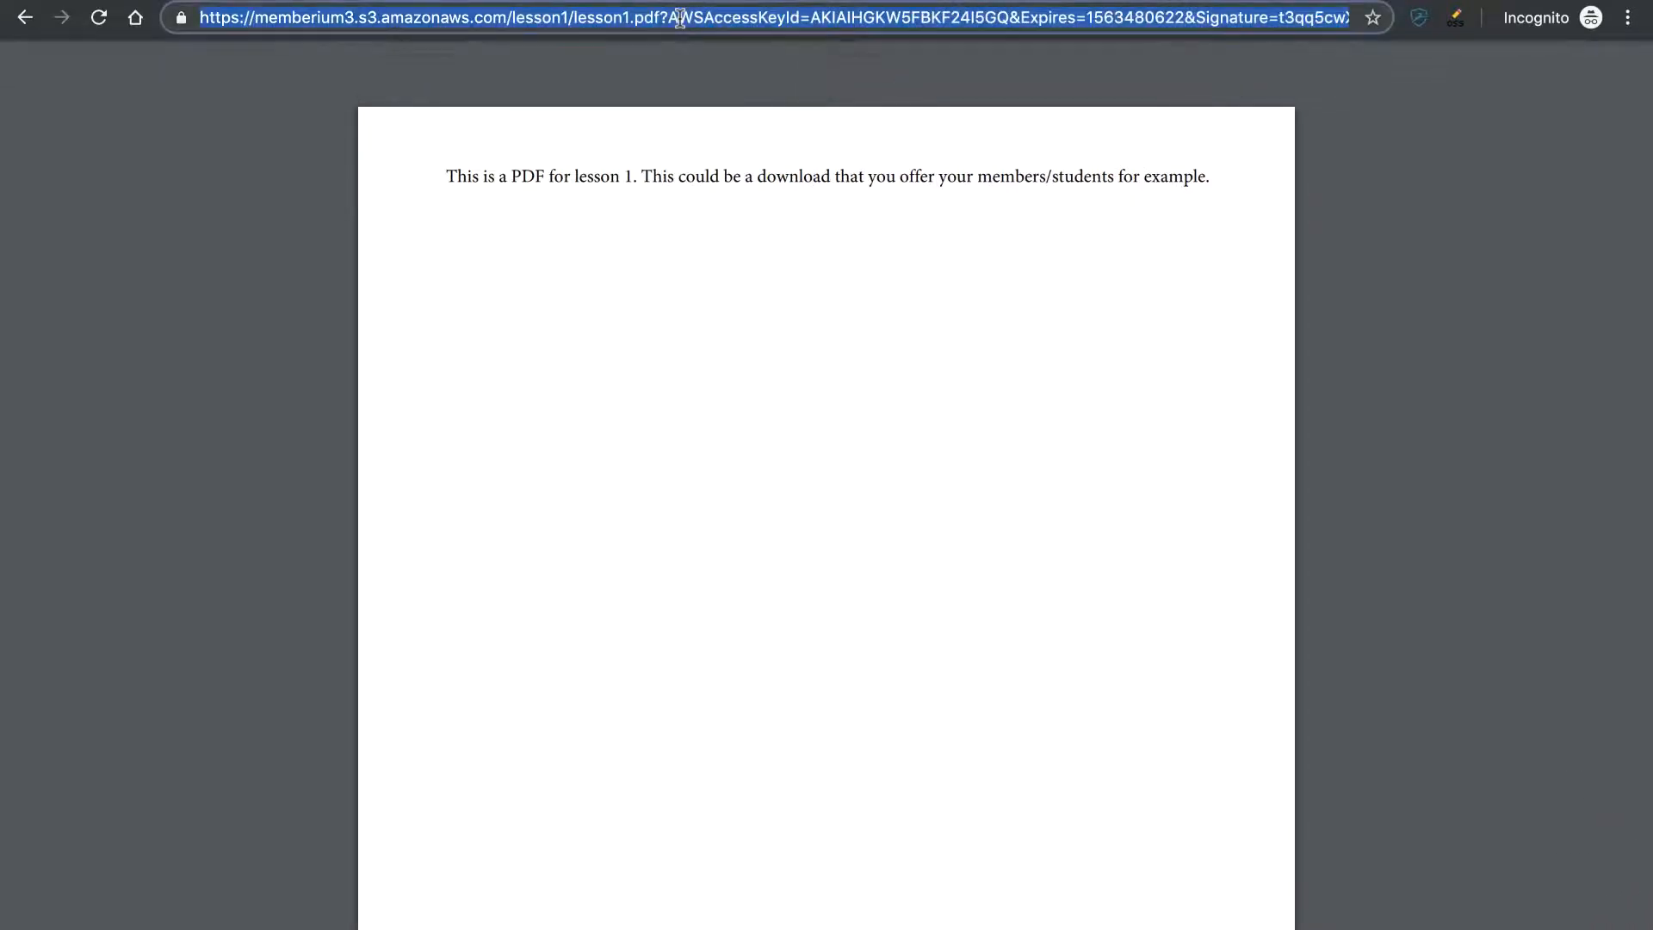
key("Return")
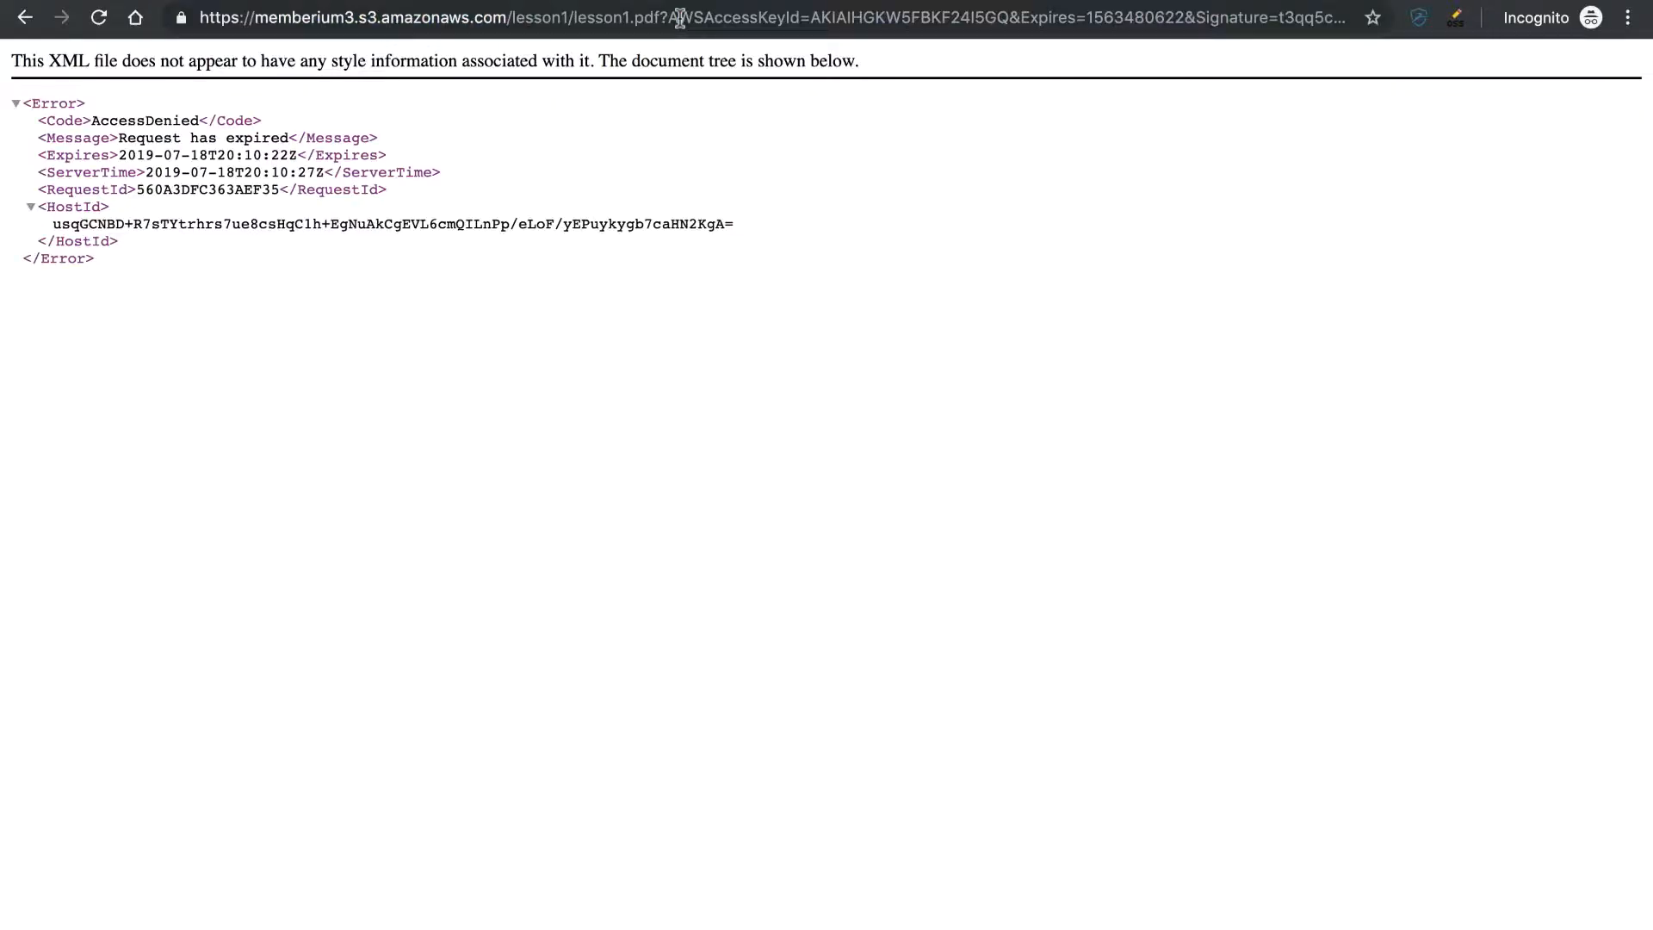
left_click_drag(91, 120, 197, 115)
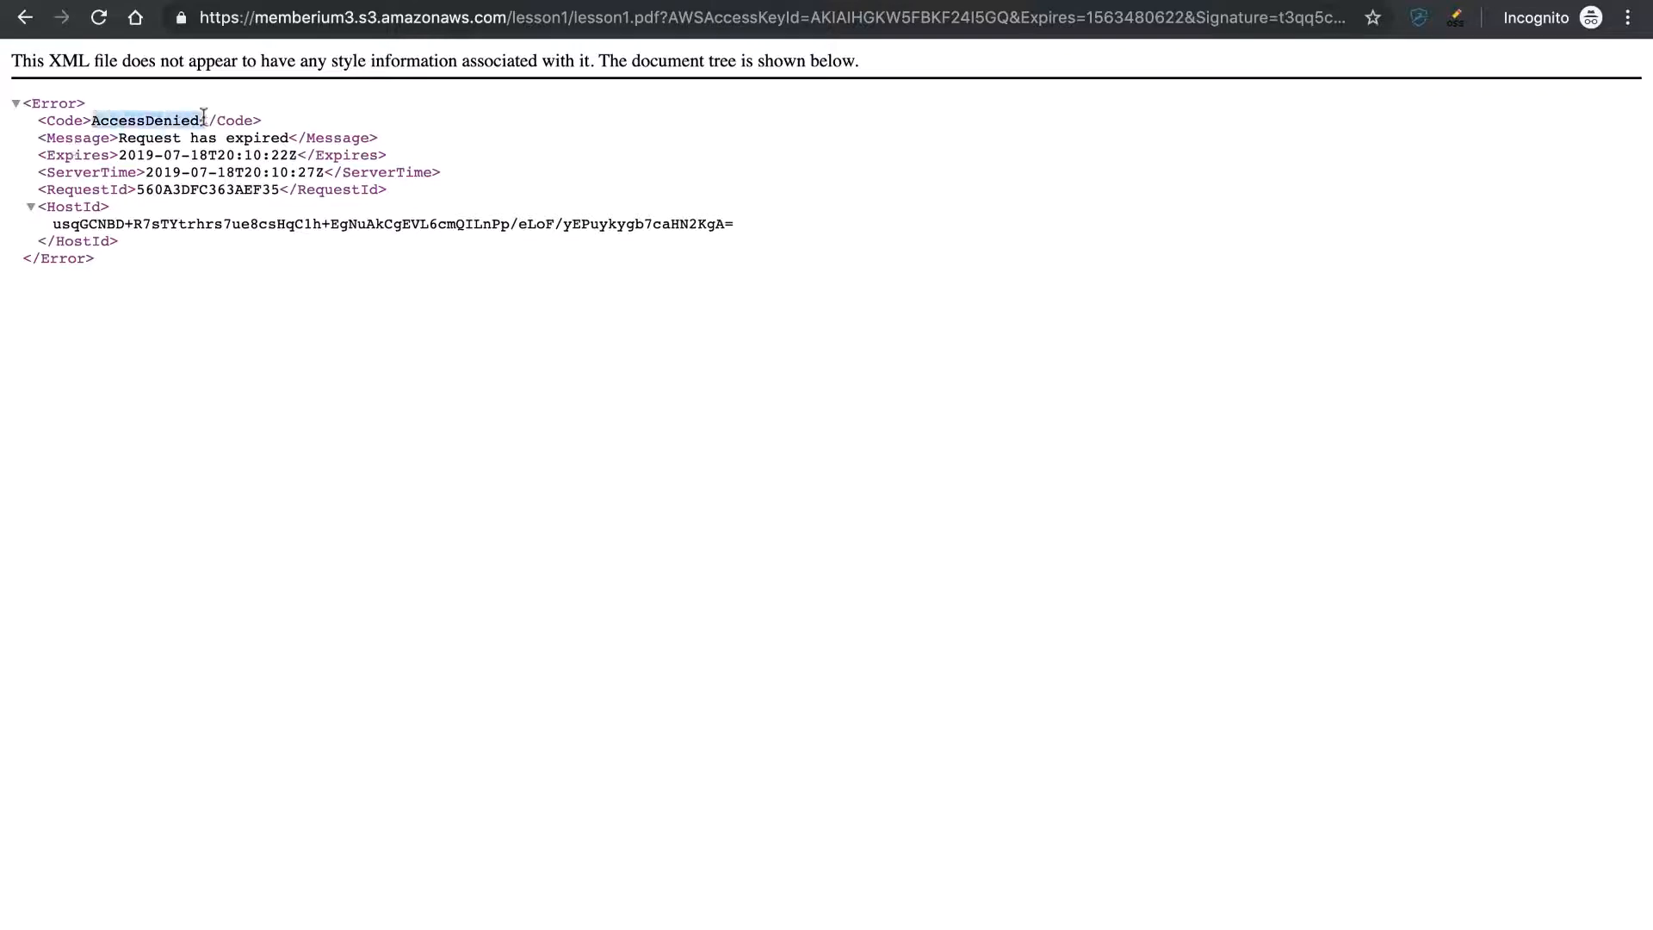
left_click(369, 116)
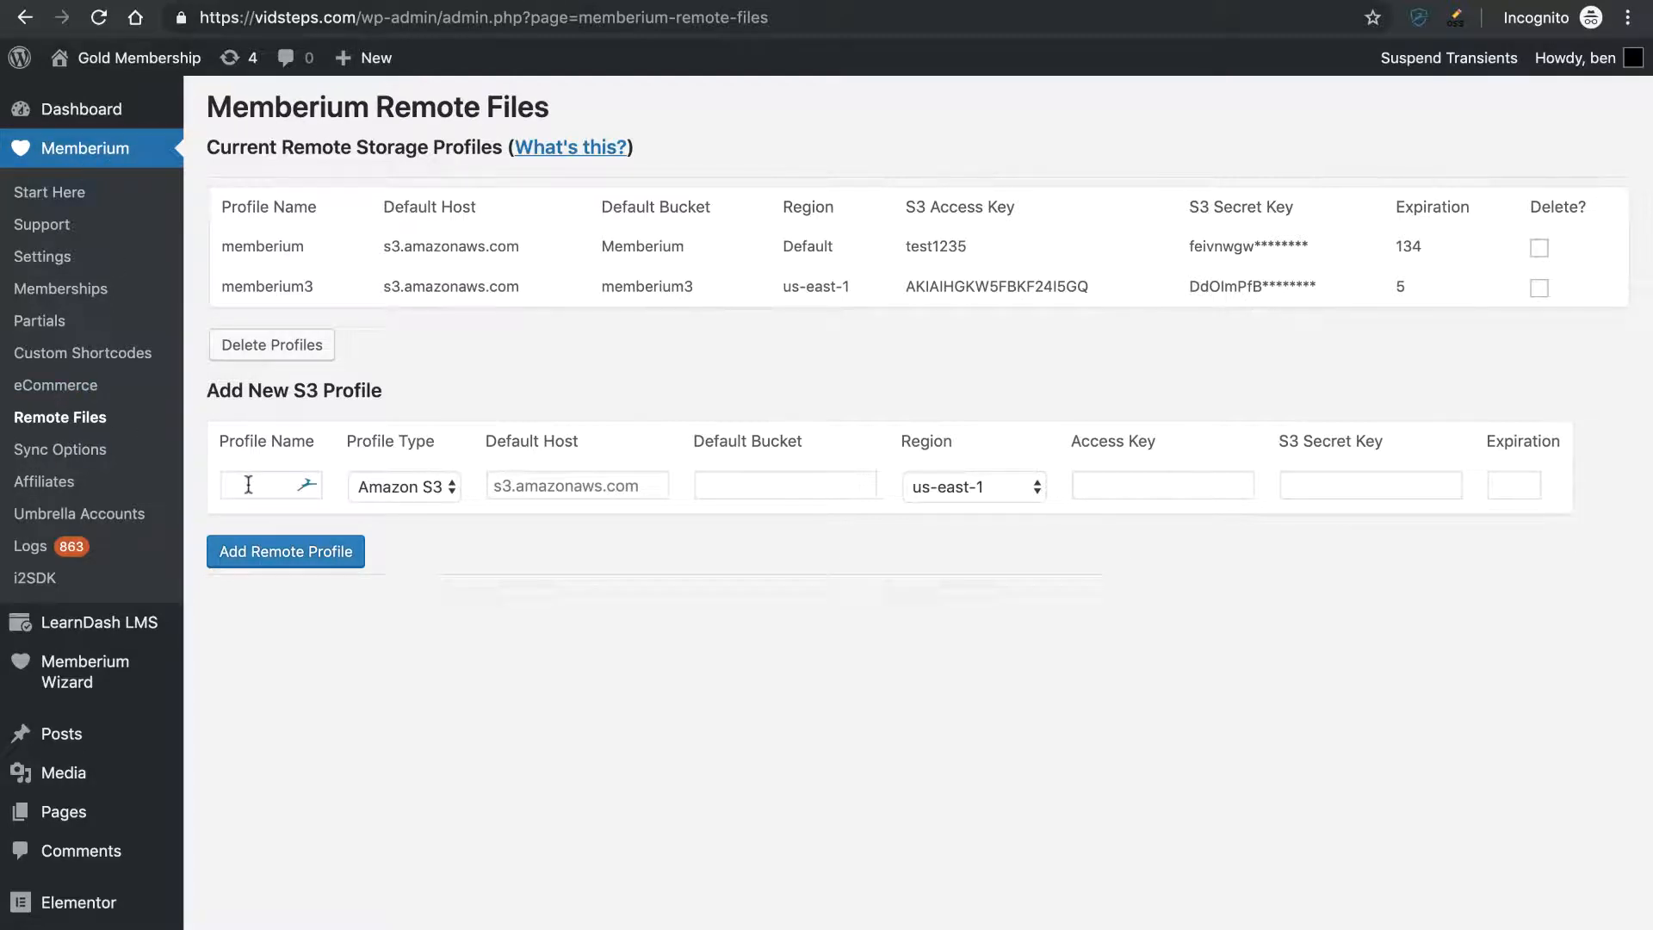
Review the existing memberium3 storage profile and the name, host and bucket fields for a new S3 profile
left_click_drag(223, 286, 269, 285)
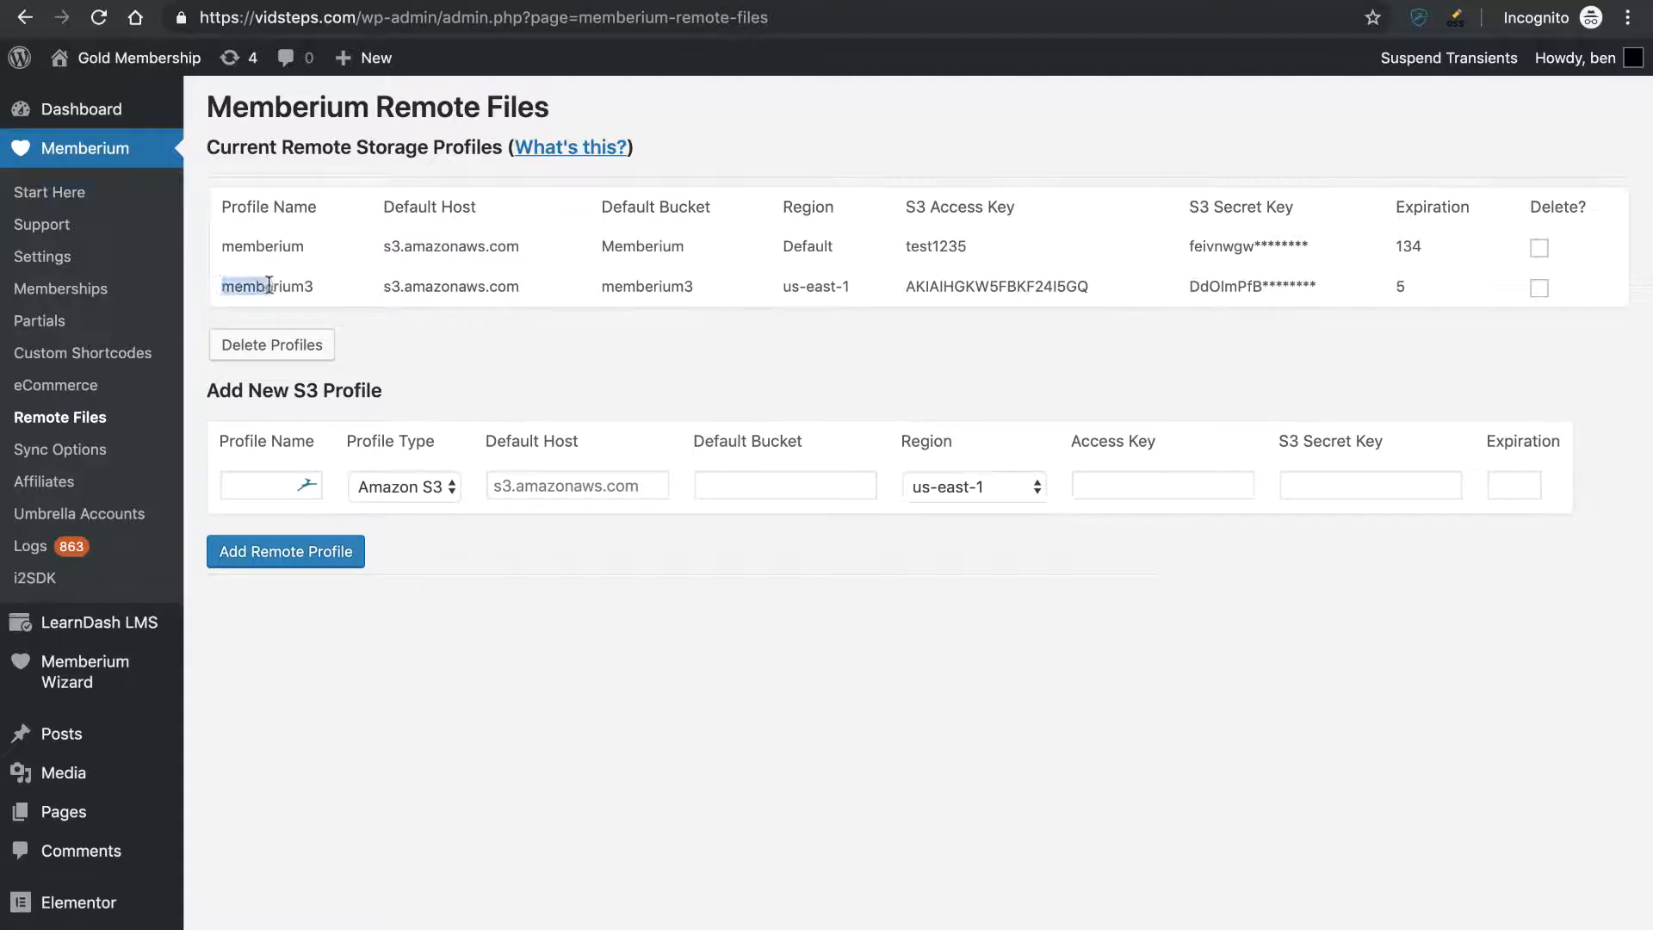
left_click(313, 287)
left_click(230, 488)
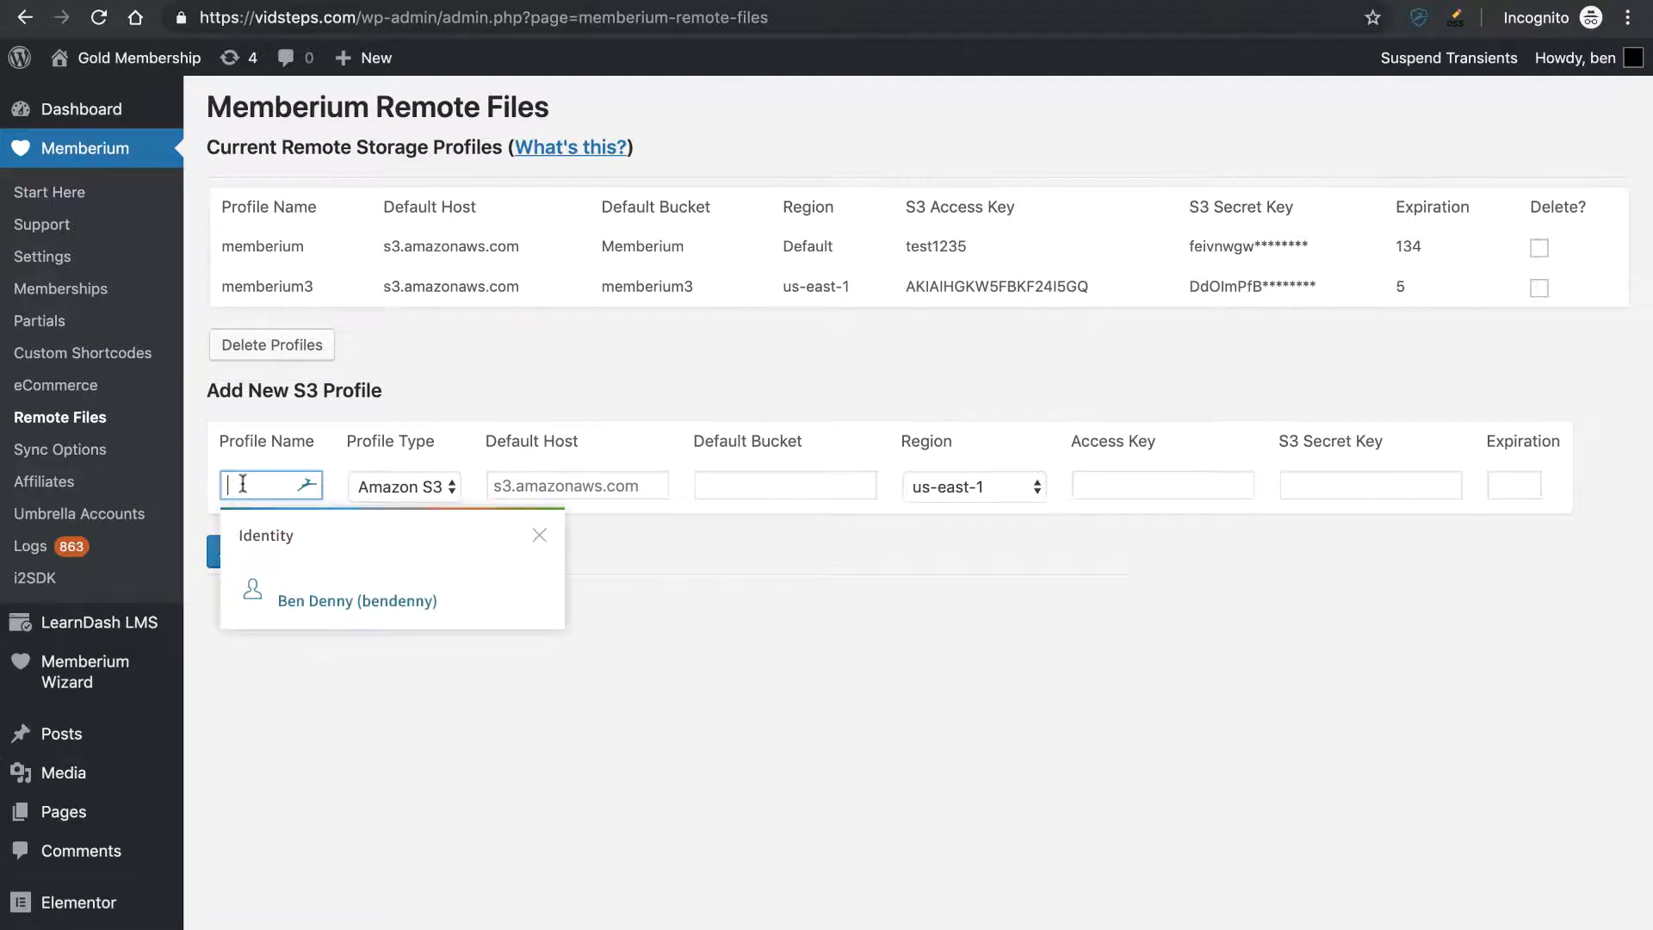
left_click(242, 484)
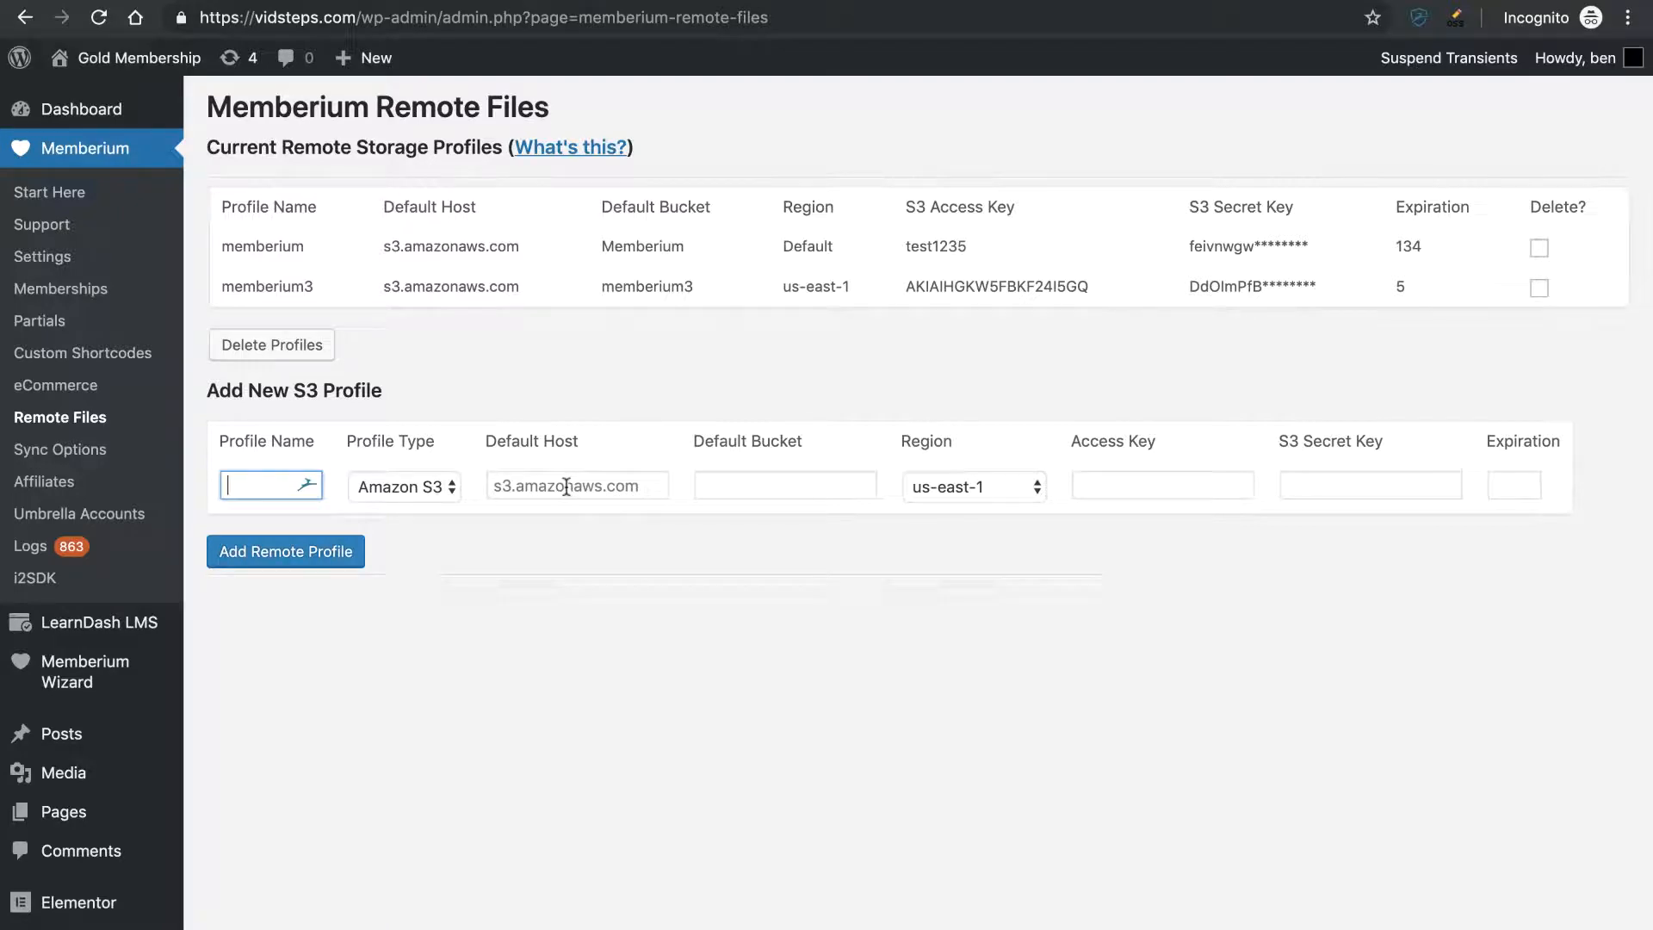
left_click(633, 482)
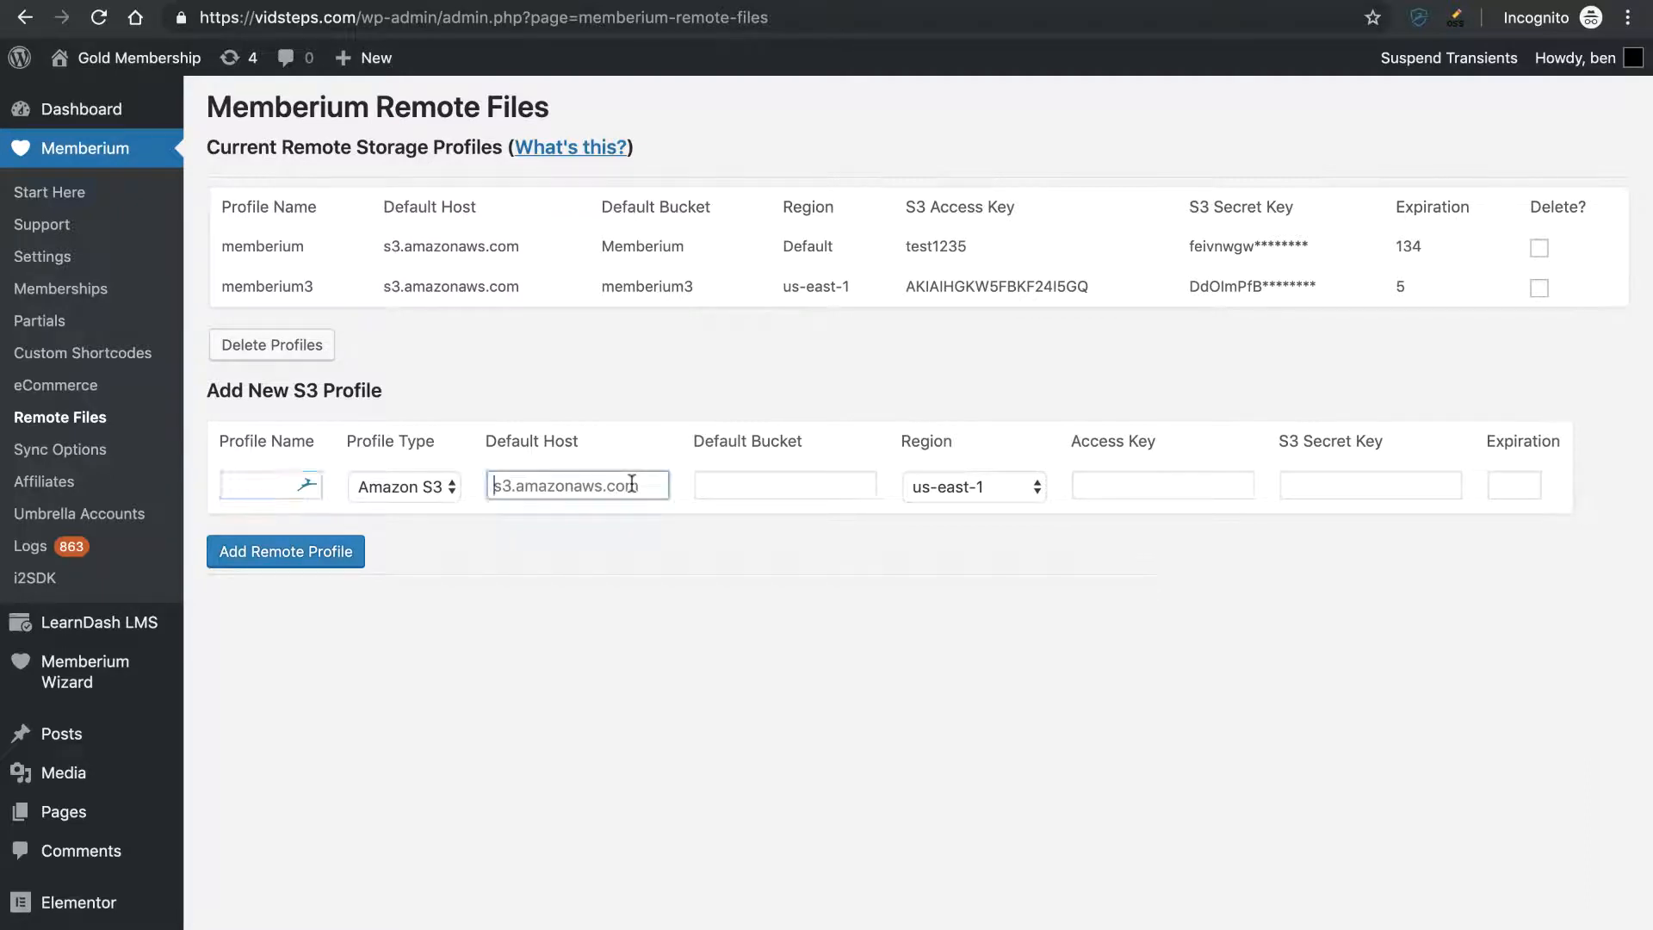
left_click(734, 482)
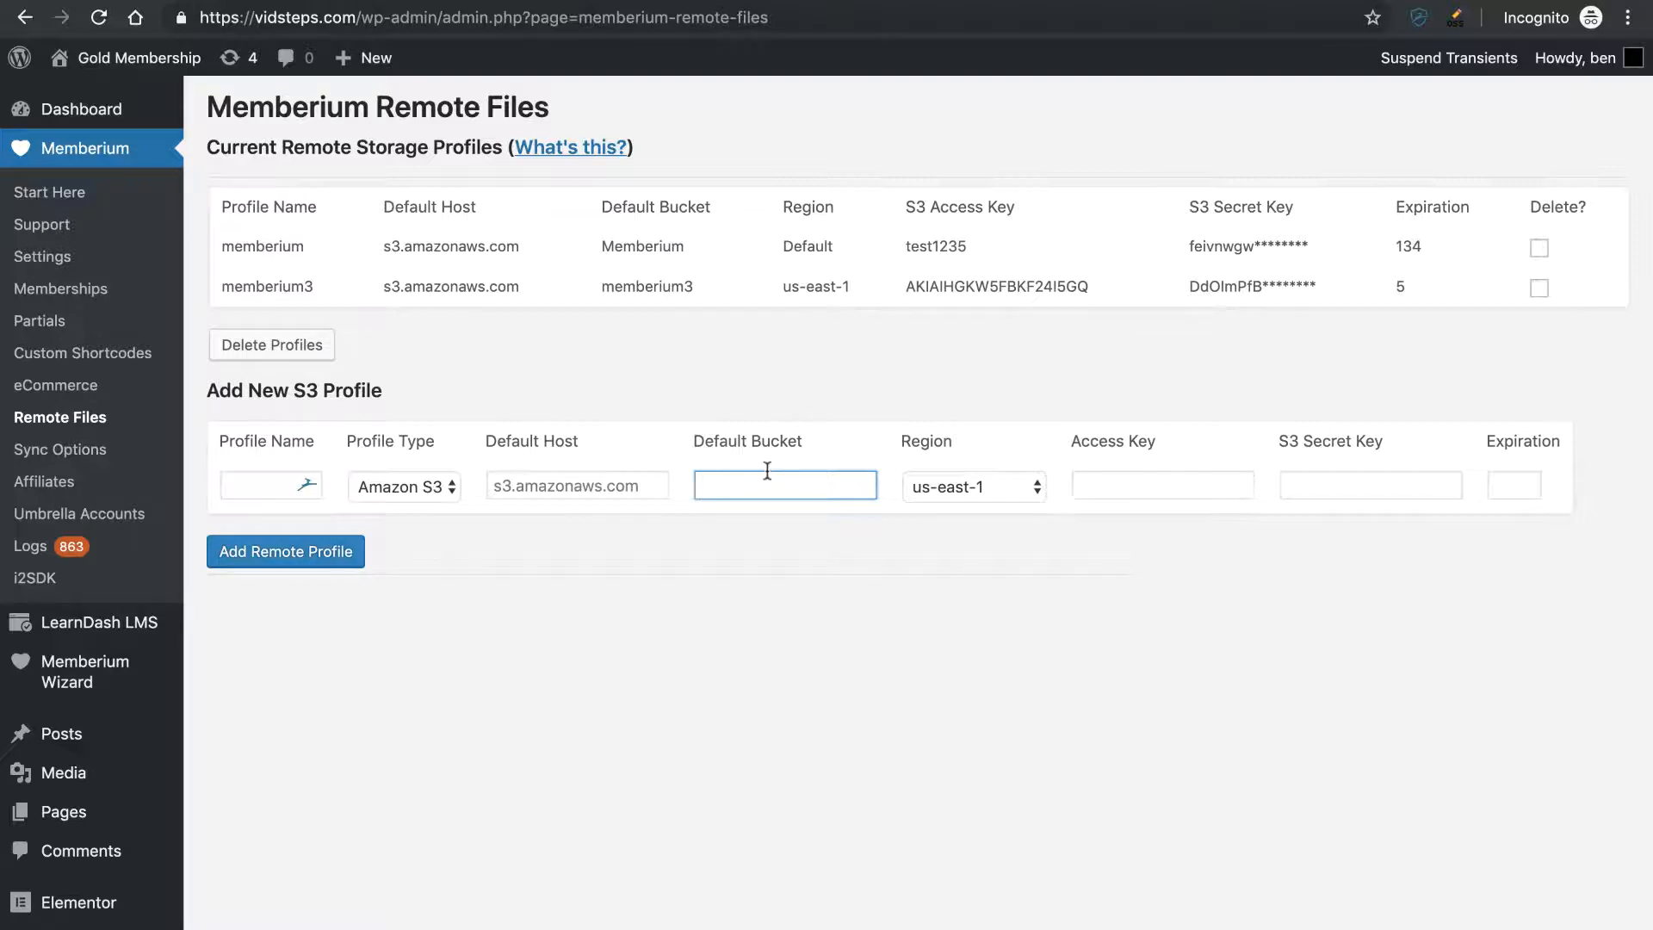
Check the memberium3 bucket's region in the Amazon S3 console and choose us-east-1 for the new remote profile
left_click(915, 487)
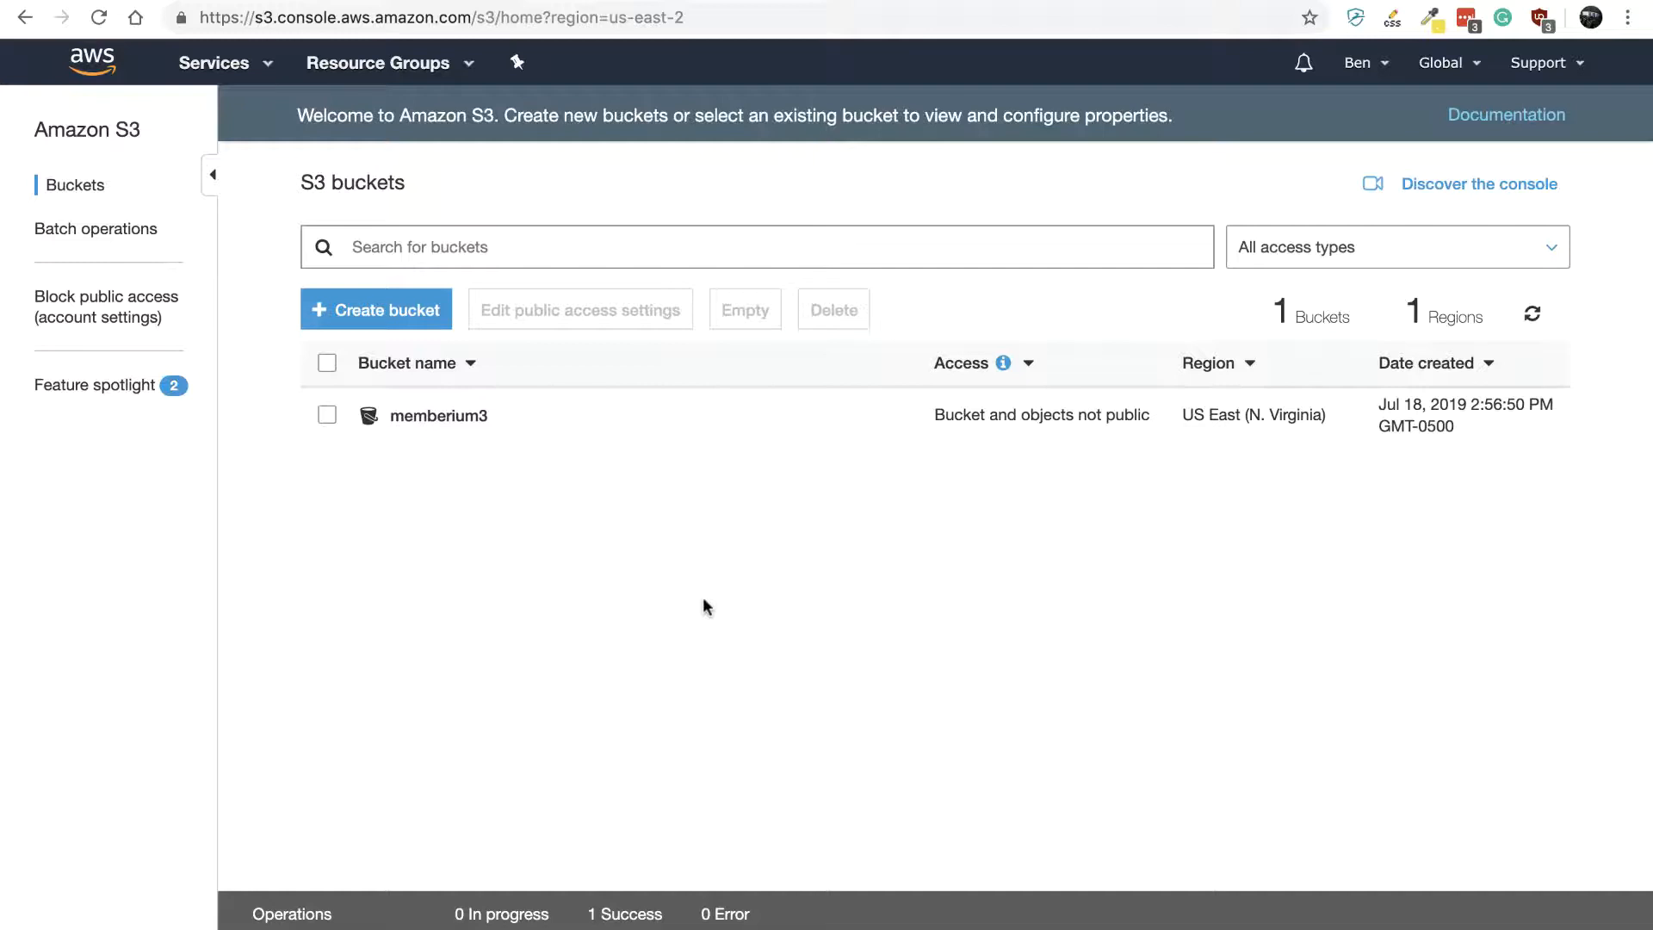
left_click(1250, 421)
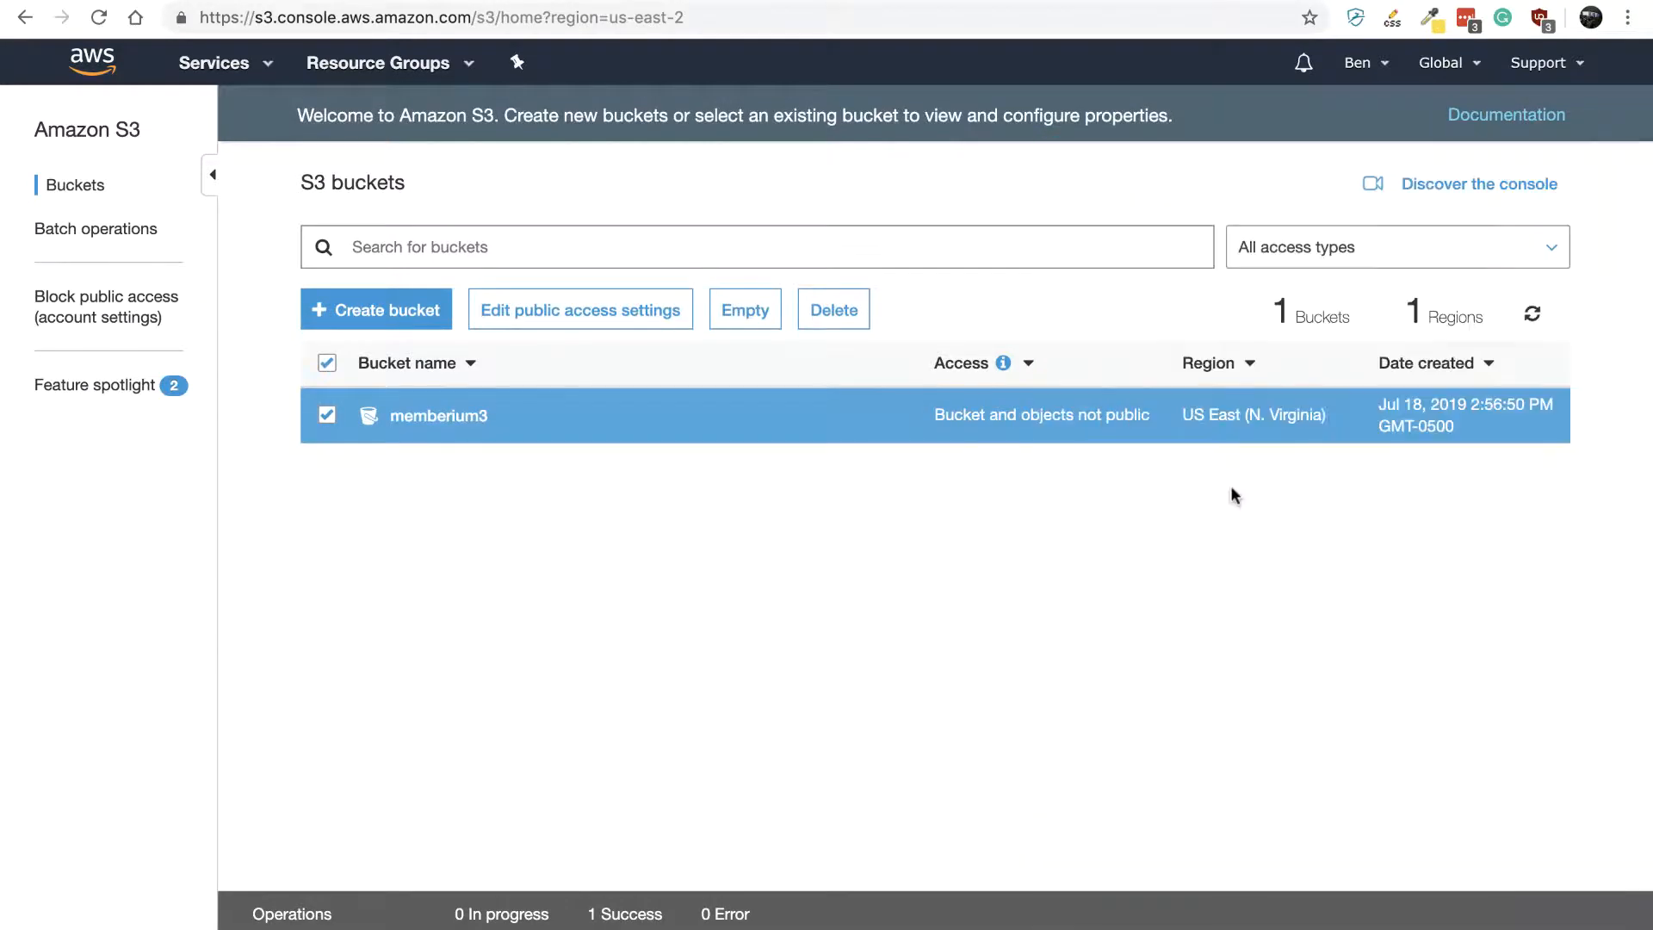
key("ctrl+Right")
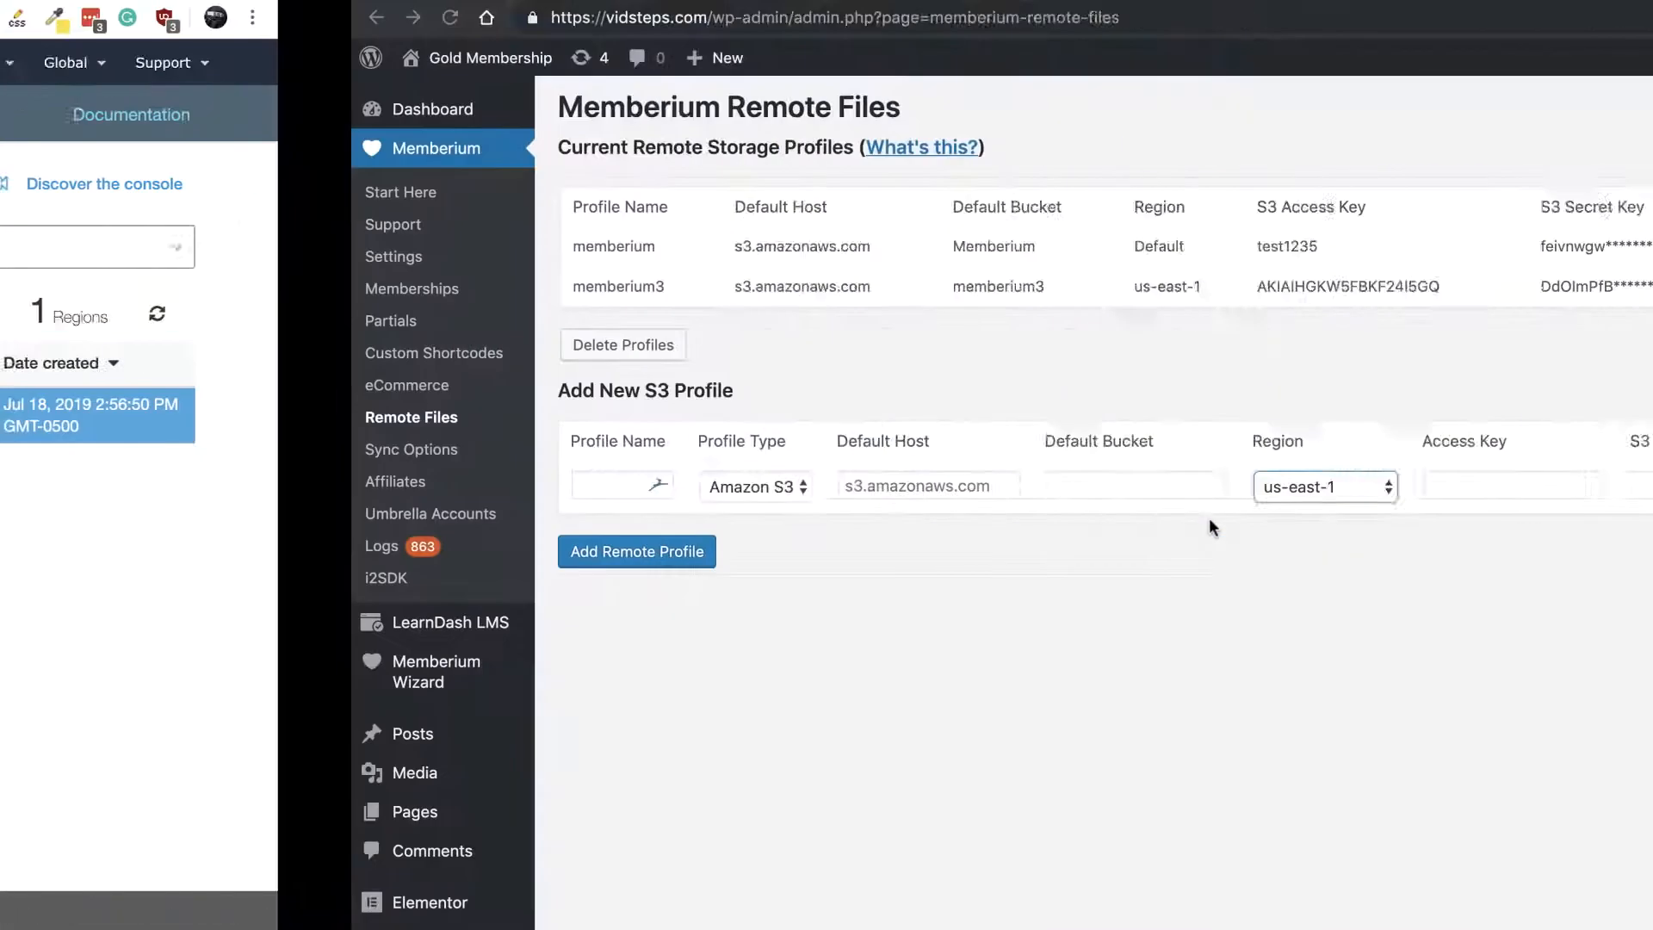
left_click(980, 486)
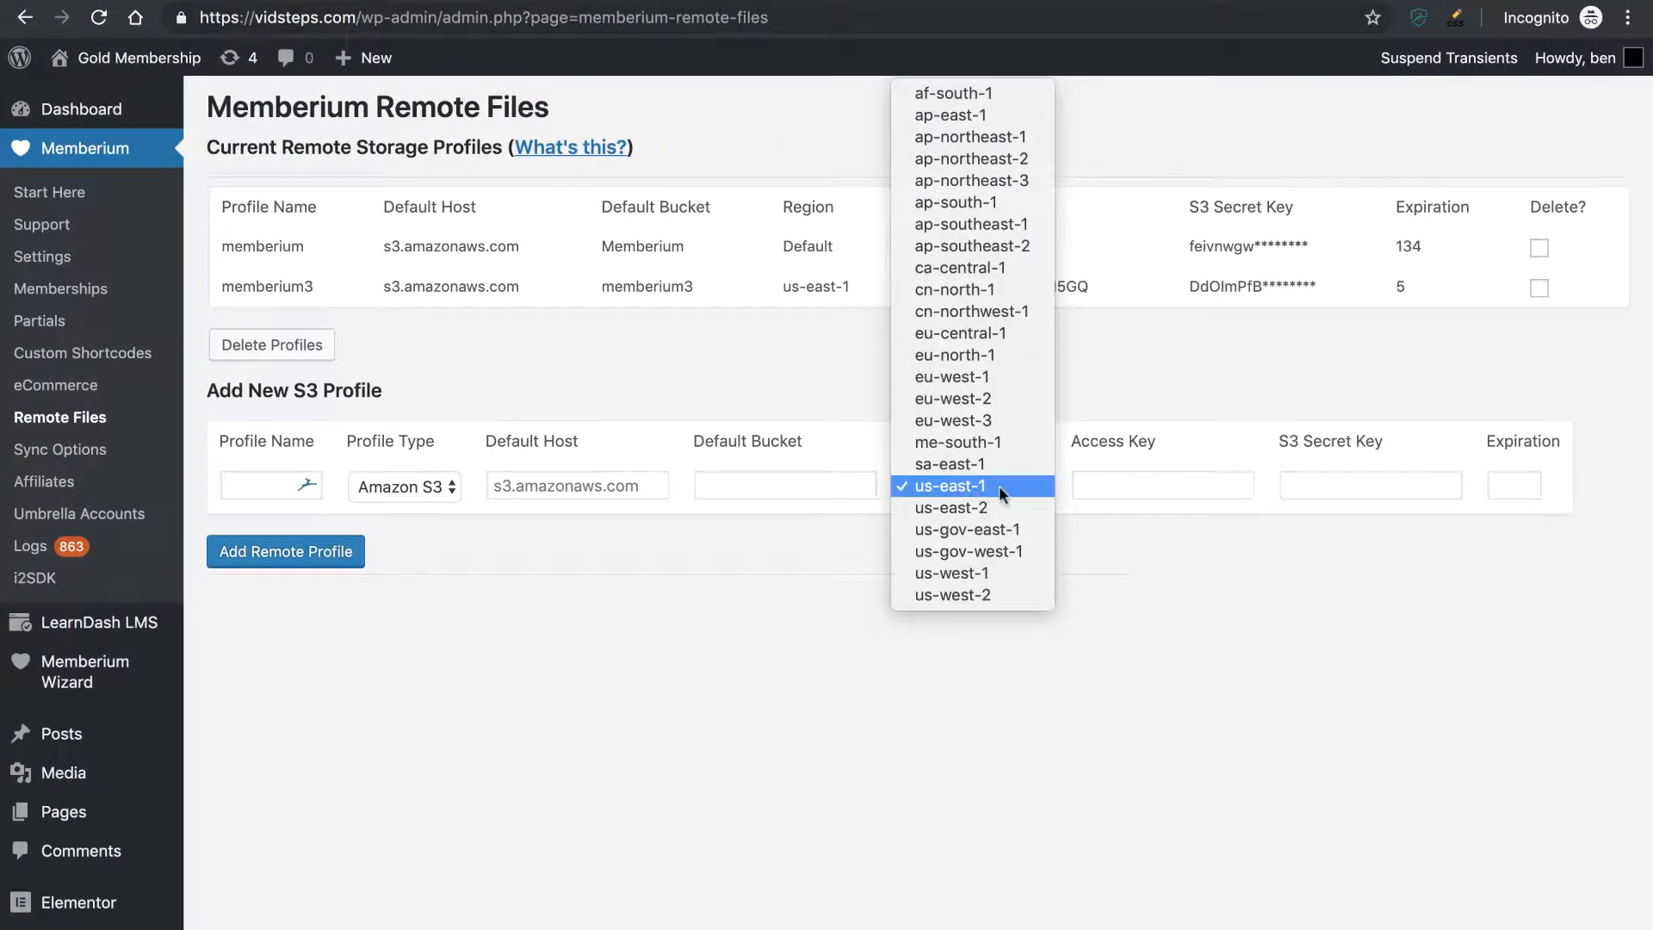
left_click(999, 487)
Examine the new profile's access key and expiration fields and compare them with the existing memberium3 profile's entries
left_click(1124, 488)
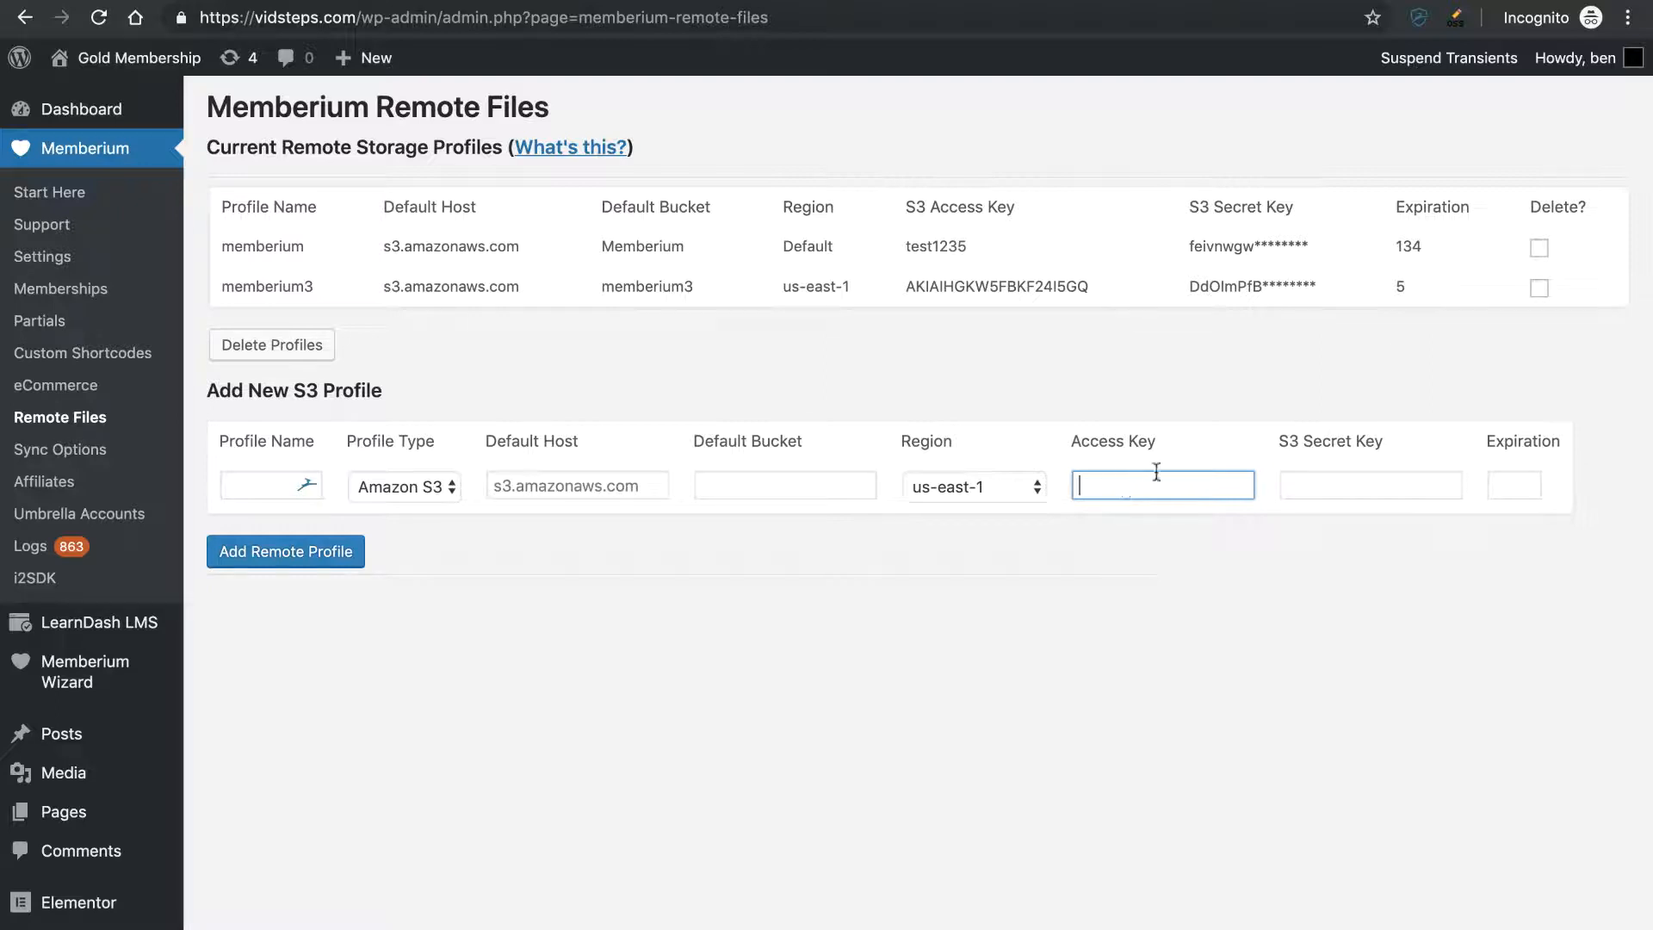
left_click(1515, 478)
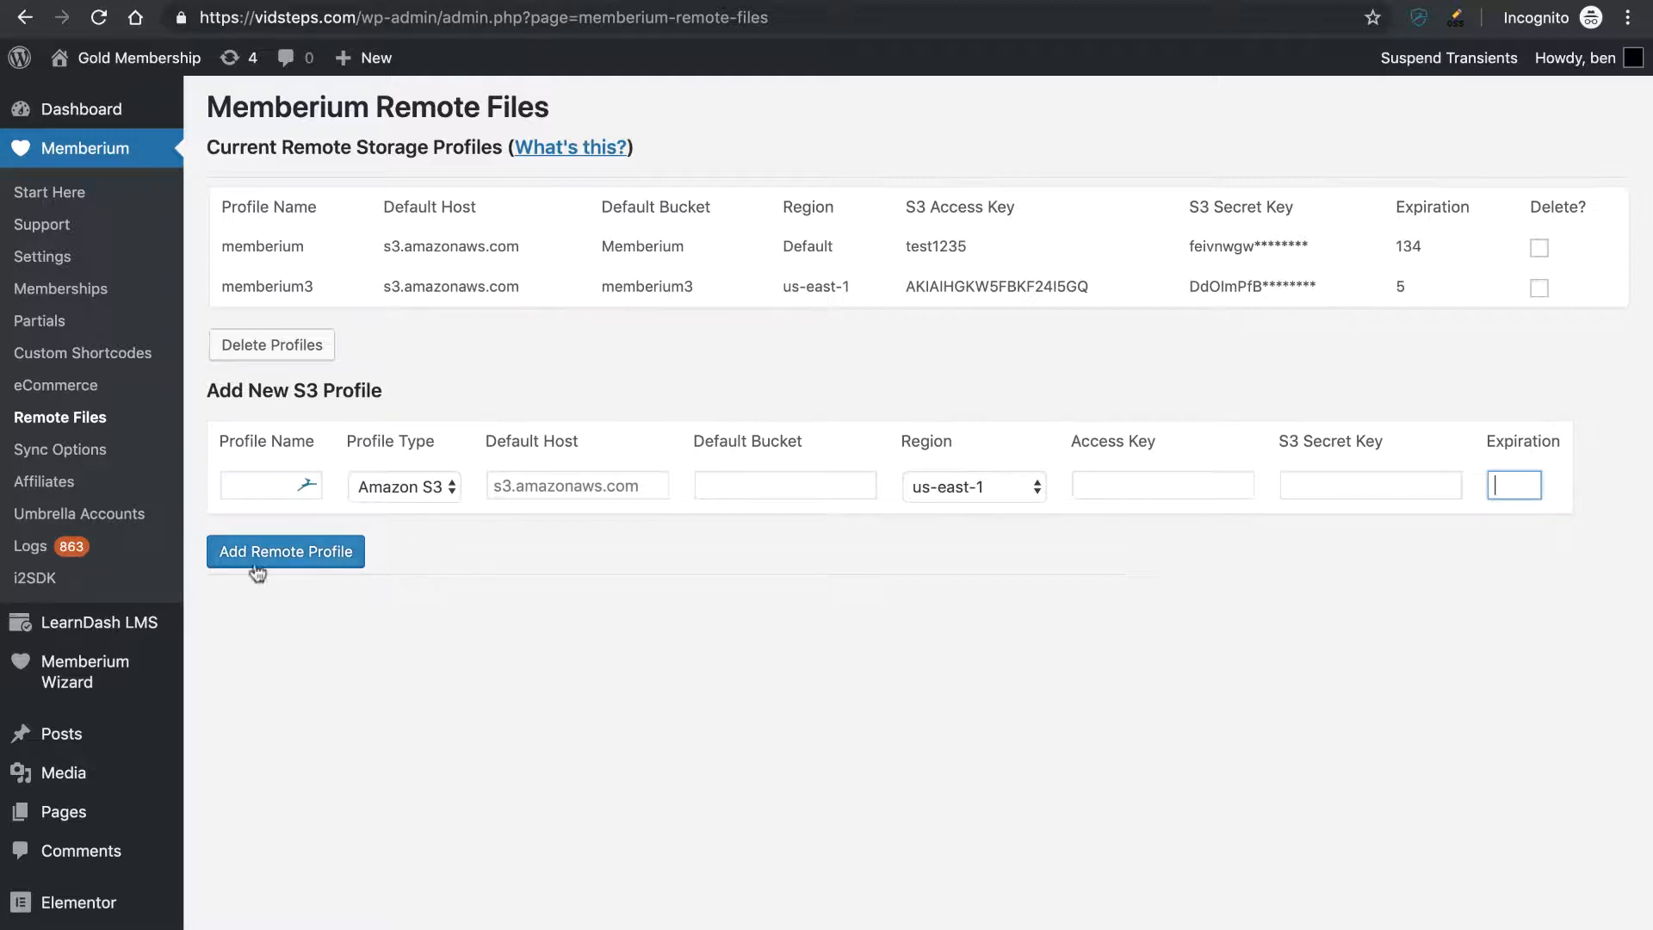
left_click_drag(234, 286, 1277, 302)
left_click(1278, 301)
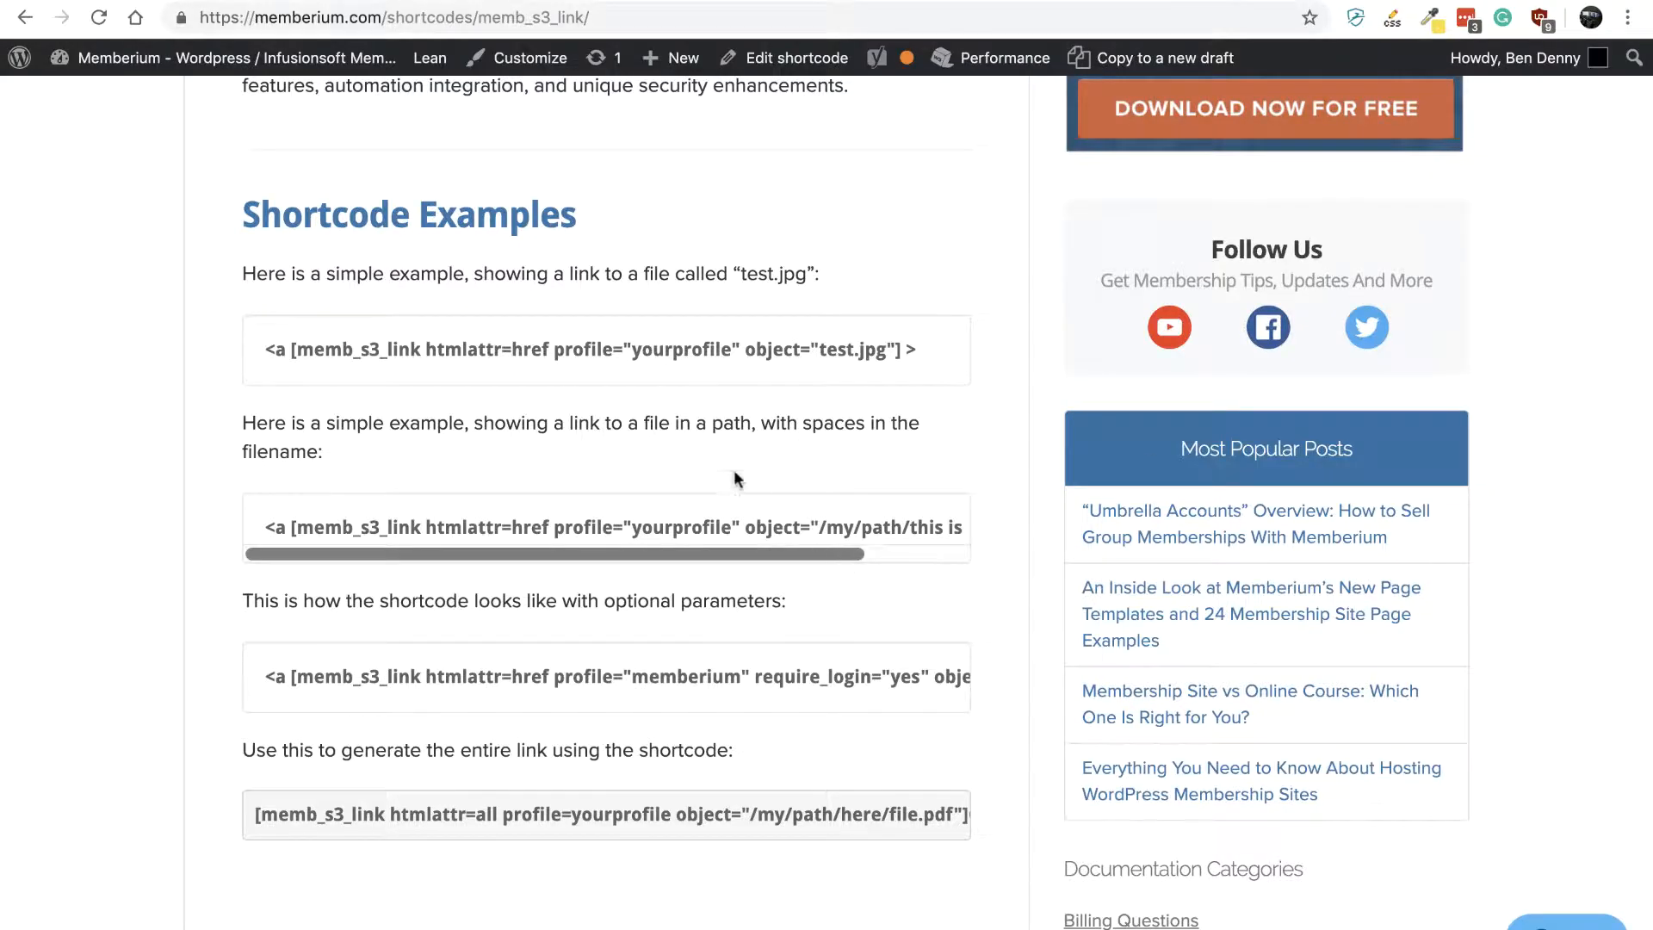
Copy the memb_s3_link example that generates the entire link and paste it below the existing shortcode on the Lesson 1 Download page
triple_click(531, 822)
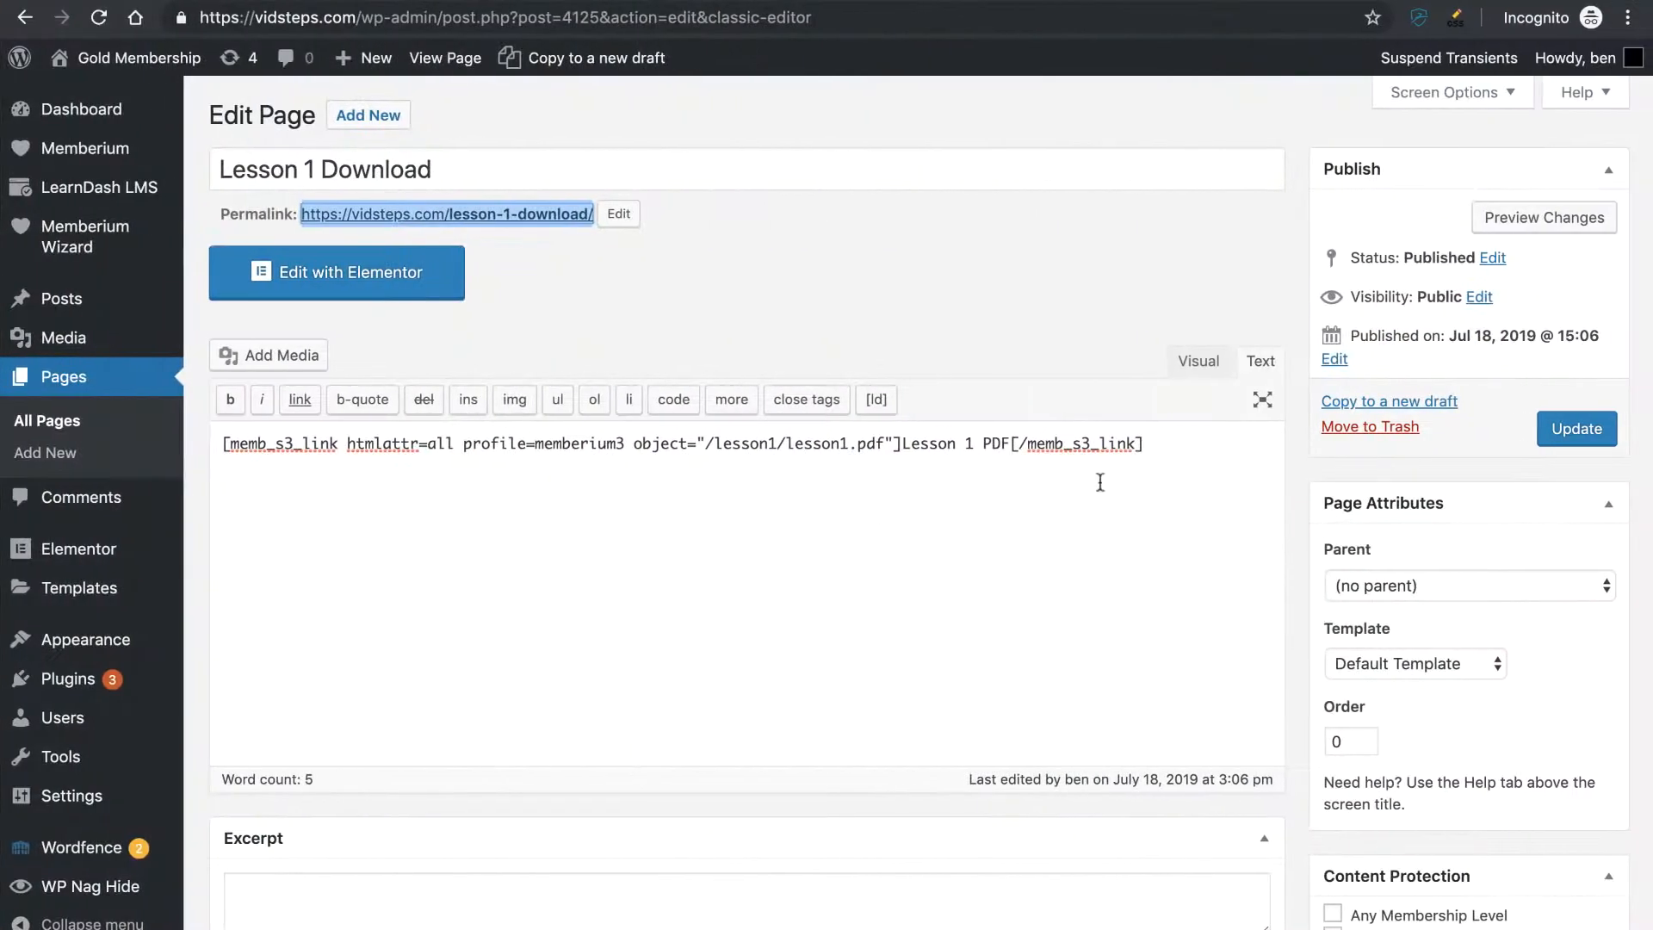
left_click(1183, 459)
key("Return")
key("super+v")
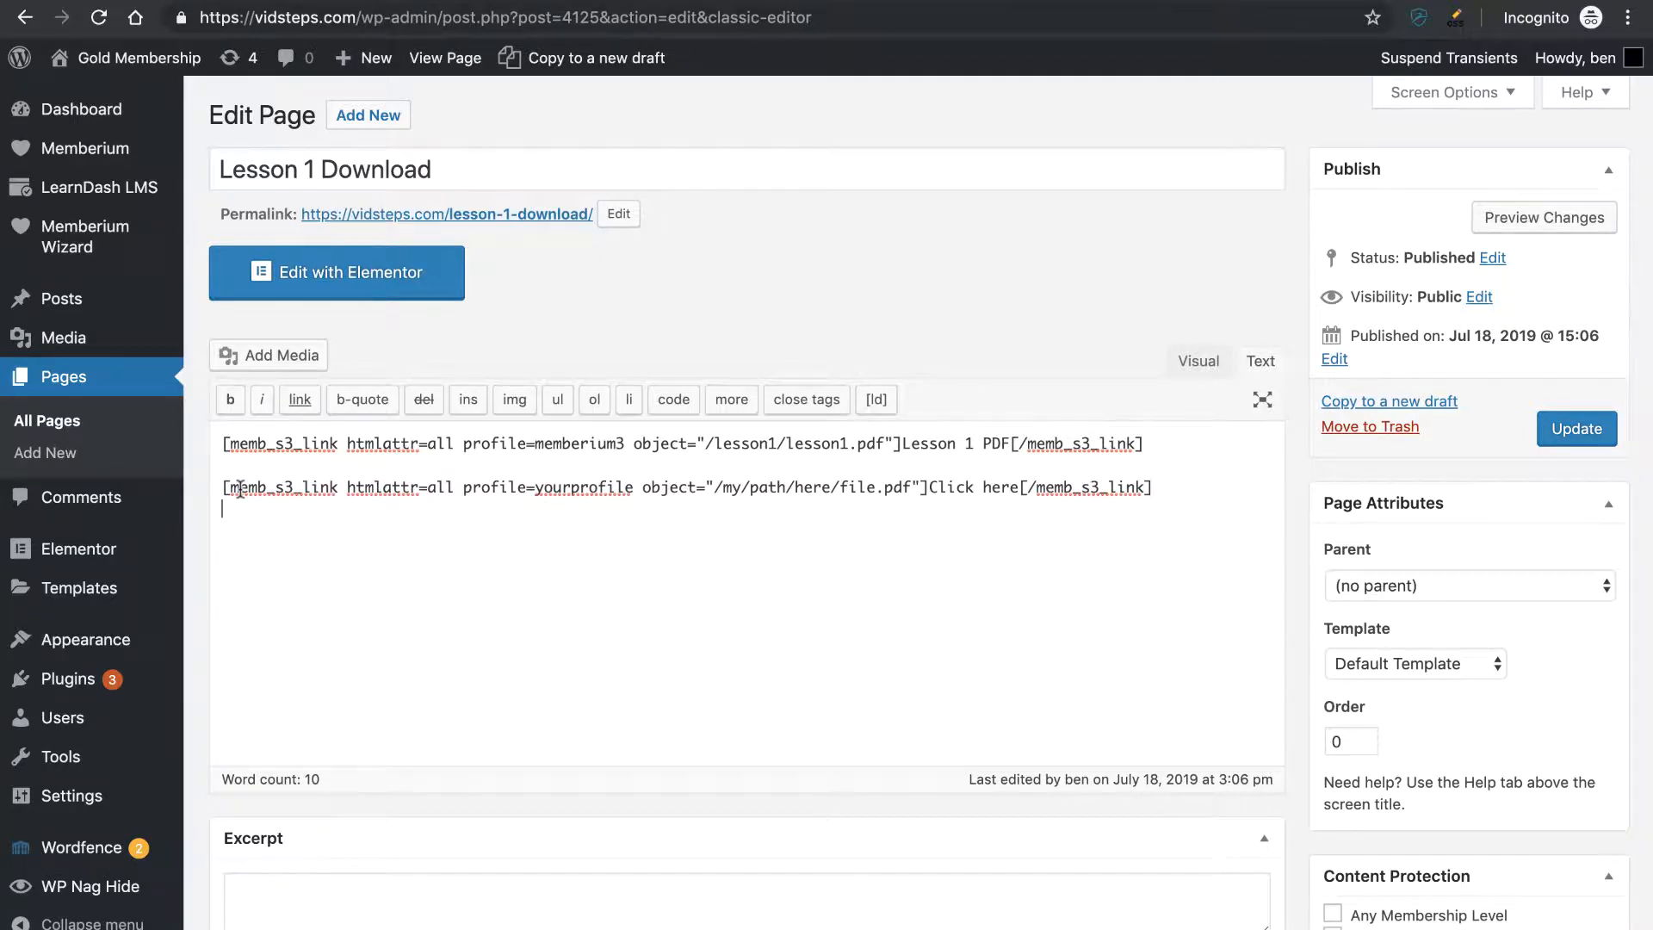
Set the pasted shortcode's profile to memberium3 and check the profile names on the Memberium Remote Files page
left_click_drag(230, 487, 453, 482)
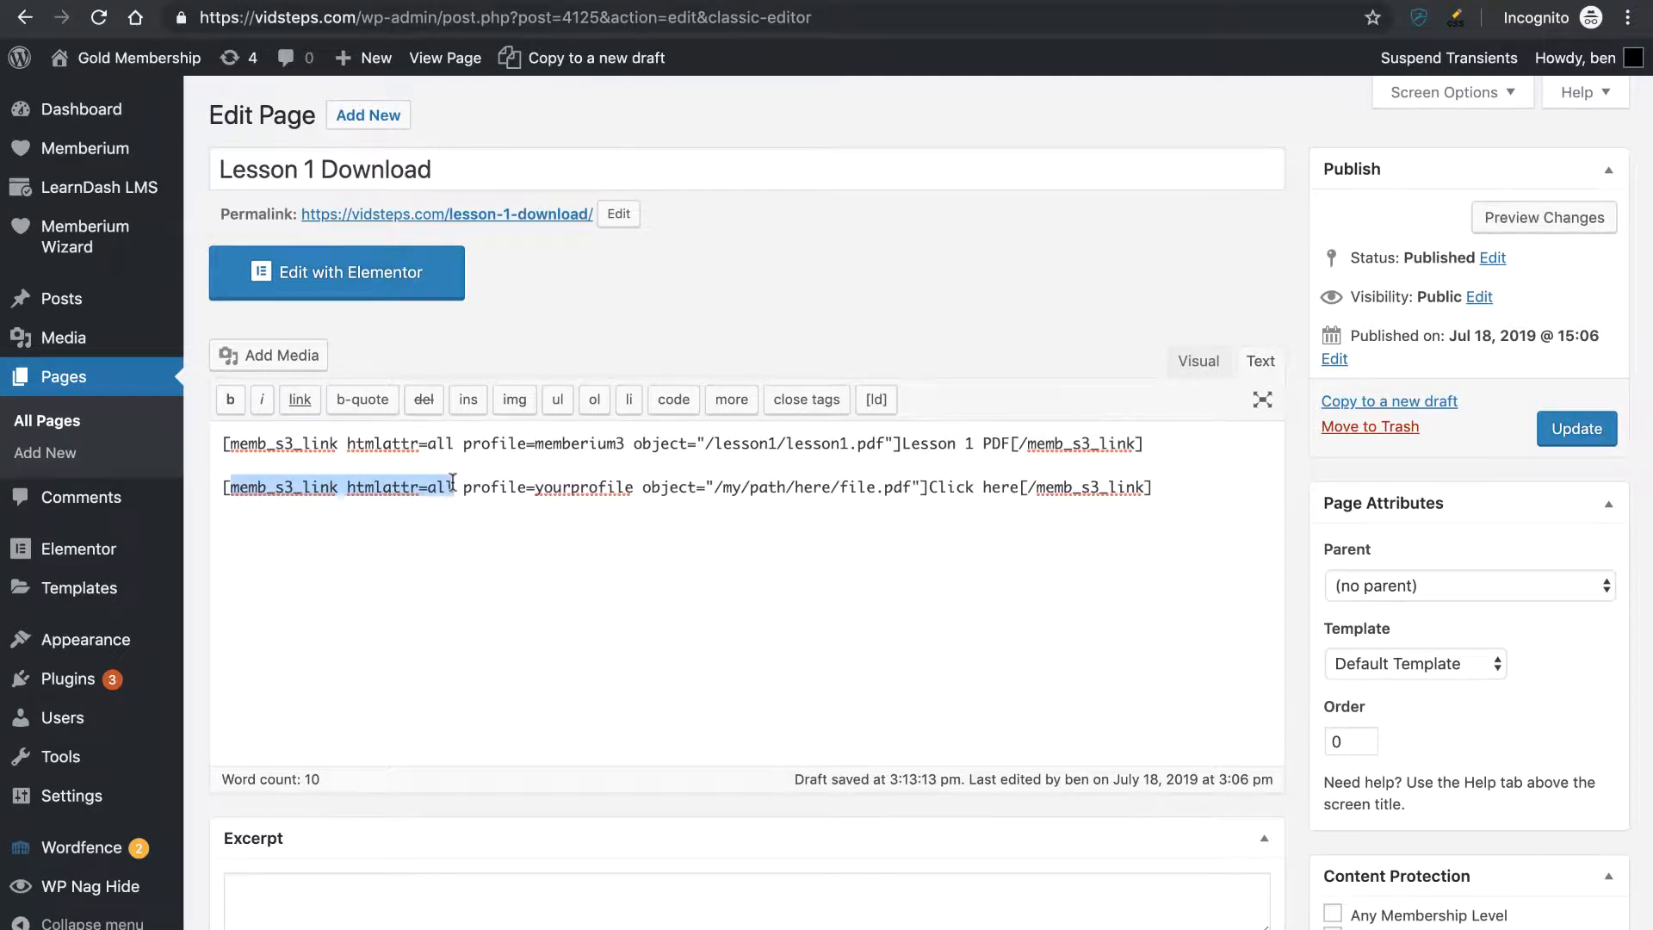
left_click(455, 485)
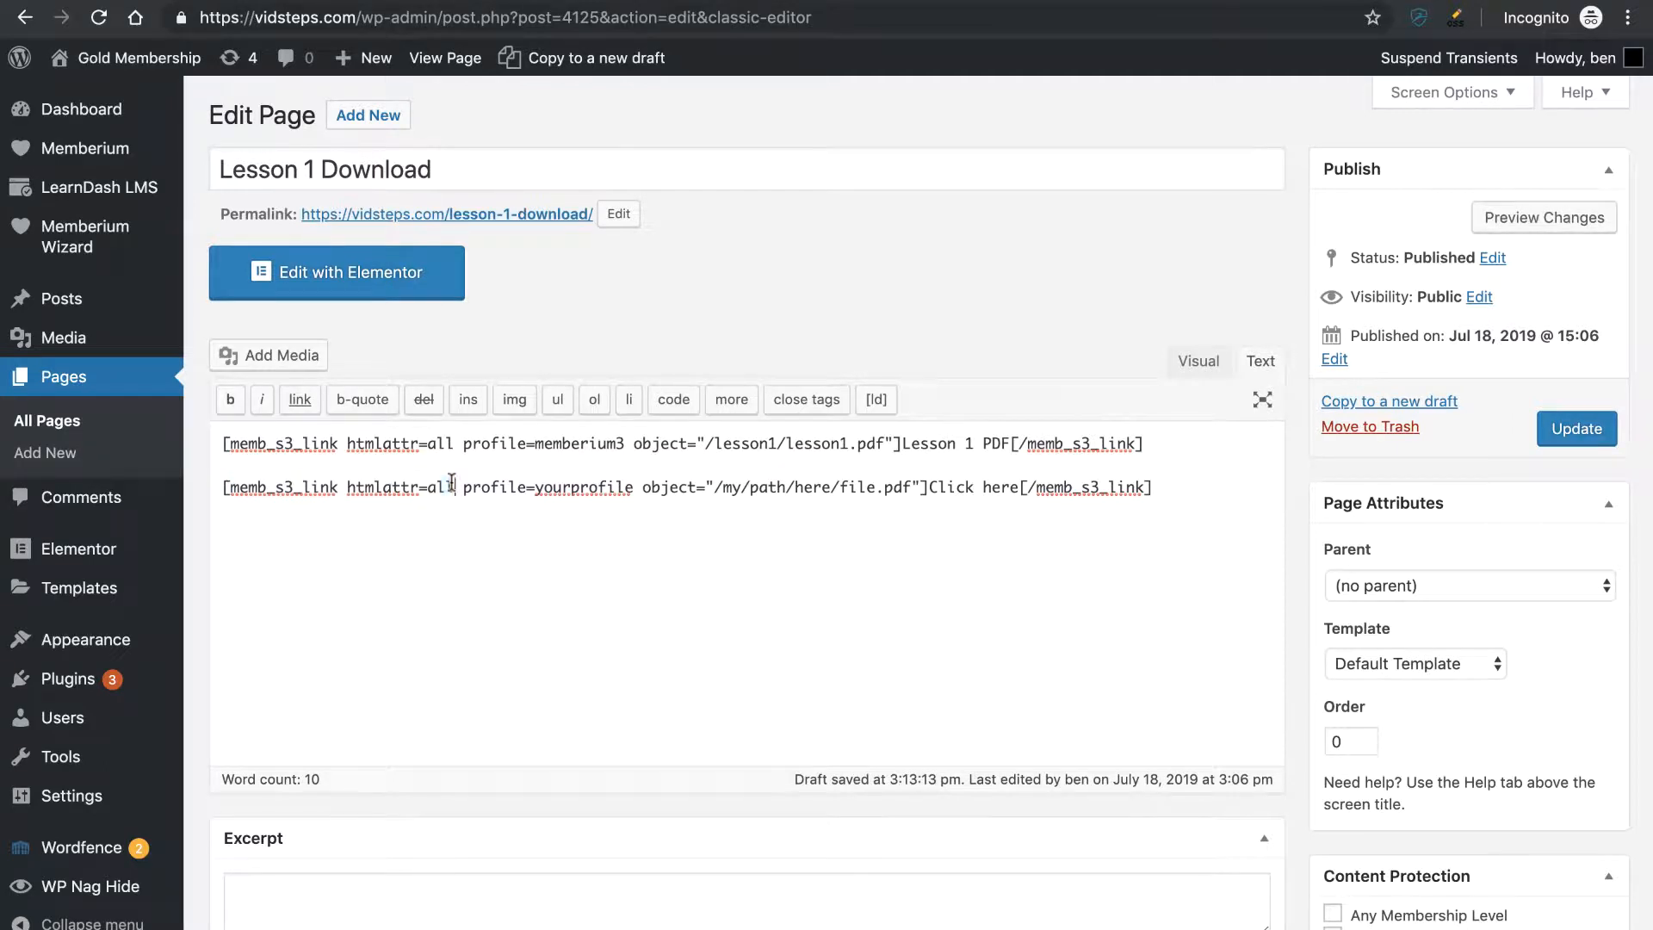
double_click(583, 486)
type("memberium3")
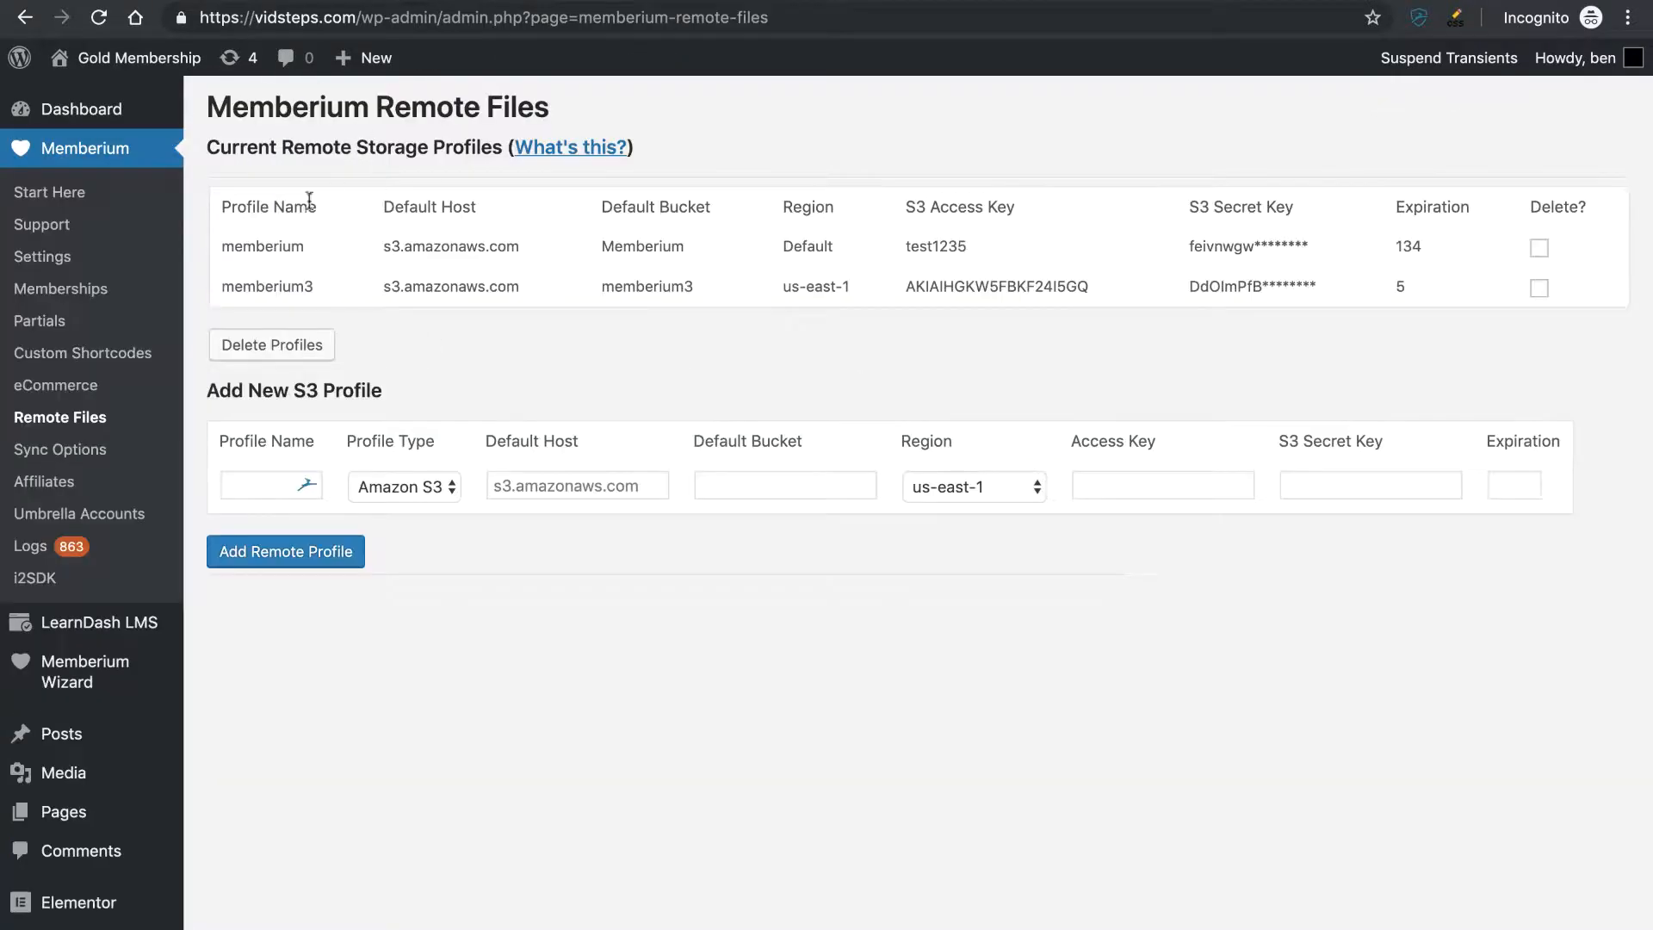
left_click_drag(234, 247, 304, 251)
left_click(313, 256)
left_click(389, 0)
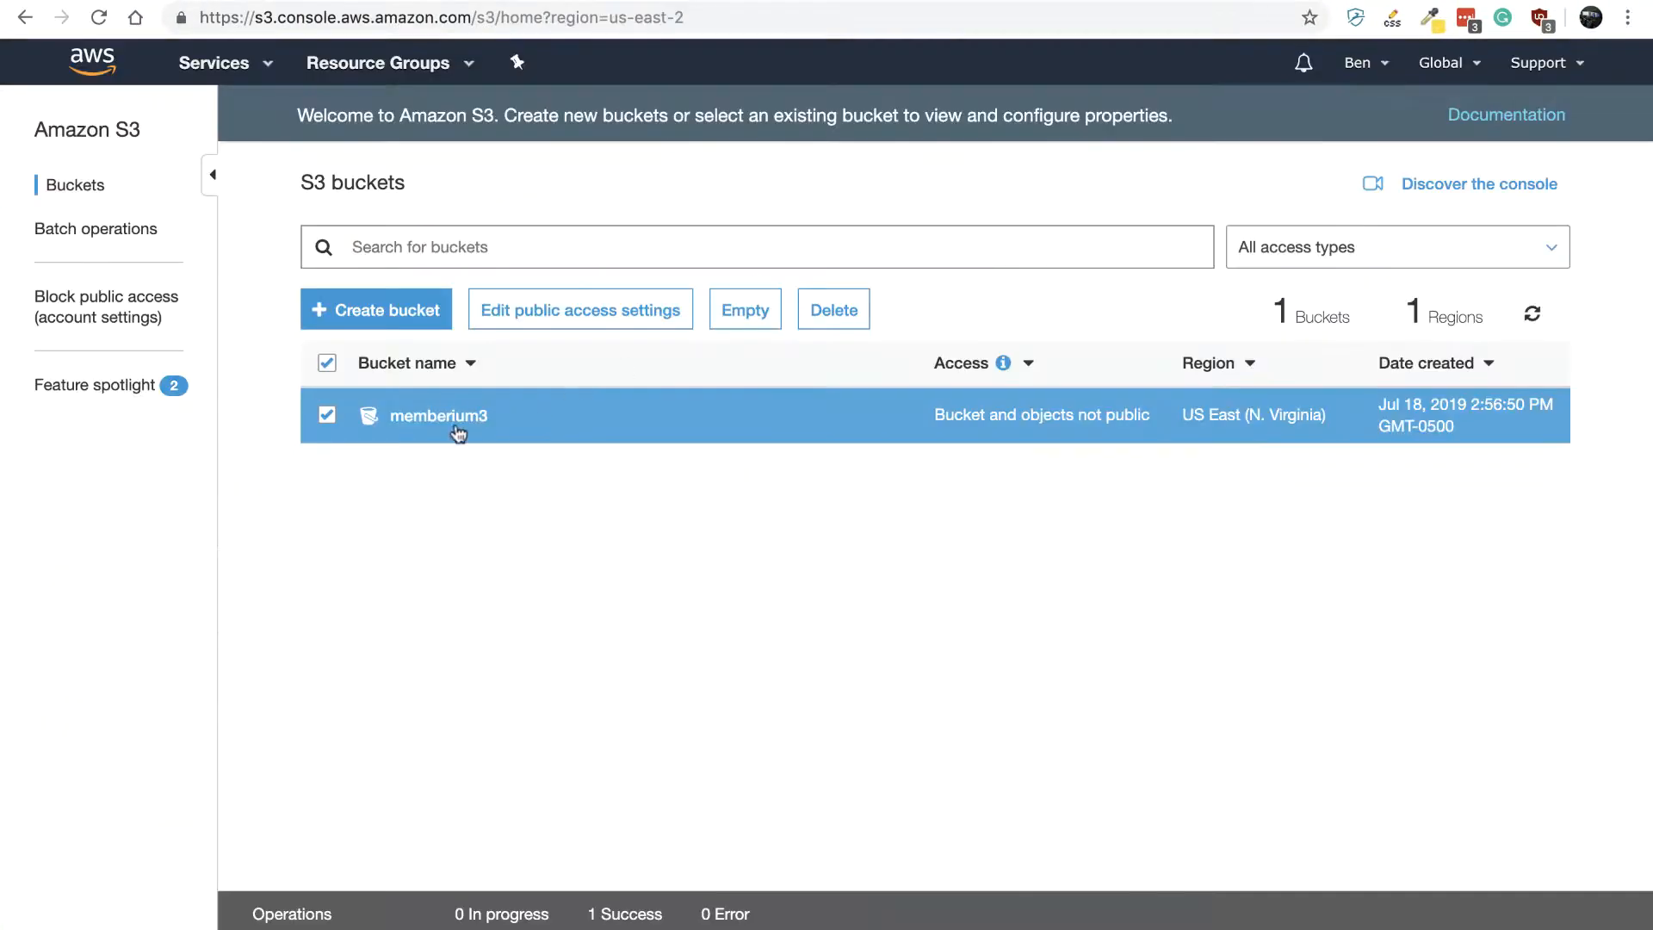
Locate lesson1.pdf inside the memberium3 bucket's lesson1 folder and set the pasted shortcode's object path to /lesson1/lesson1.pdf
left_click(441, 416)
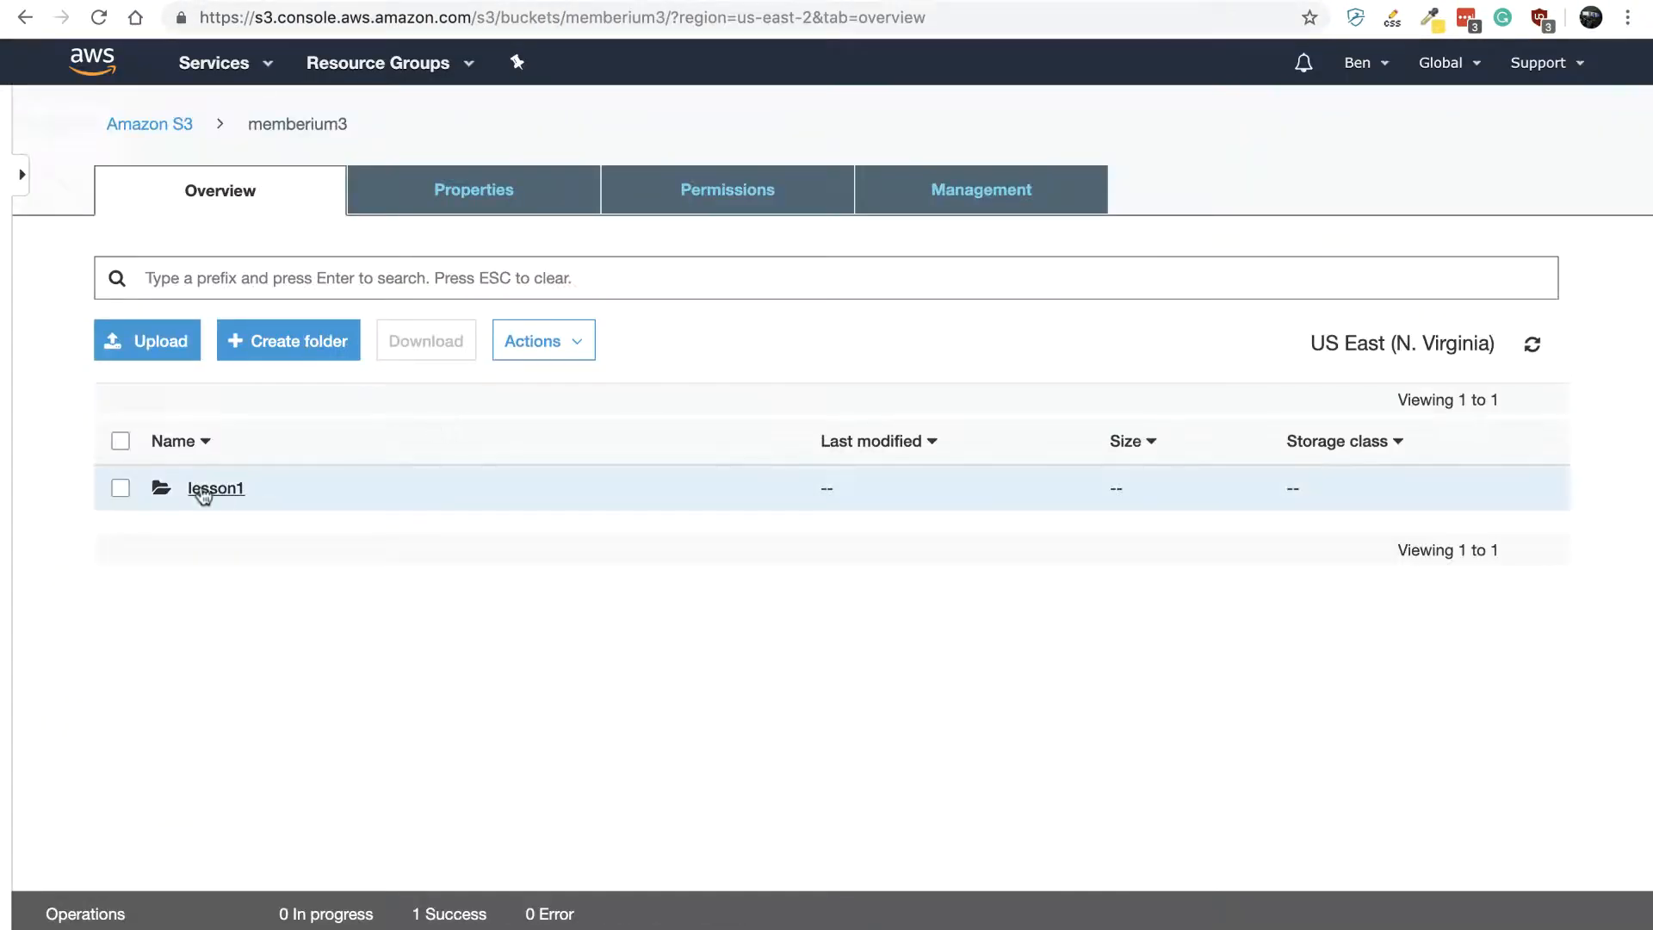
left_click(216, 490)
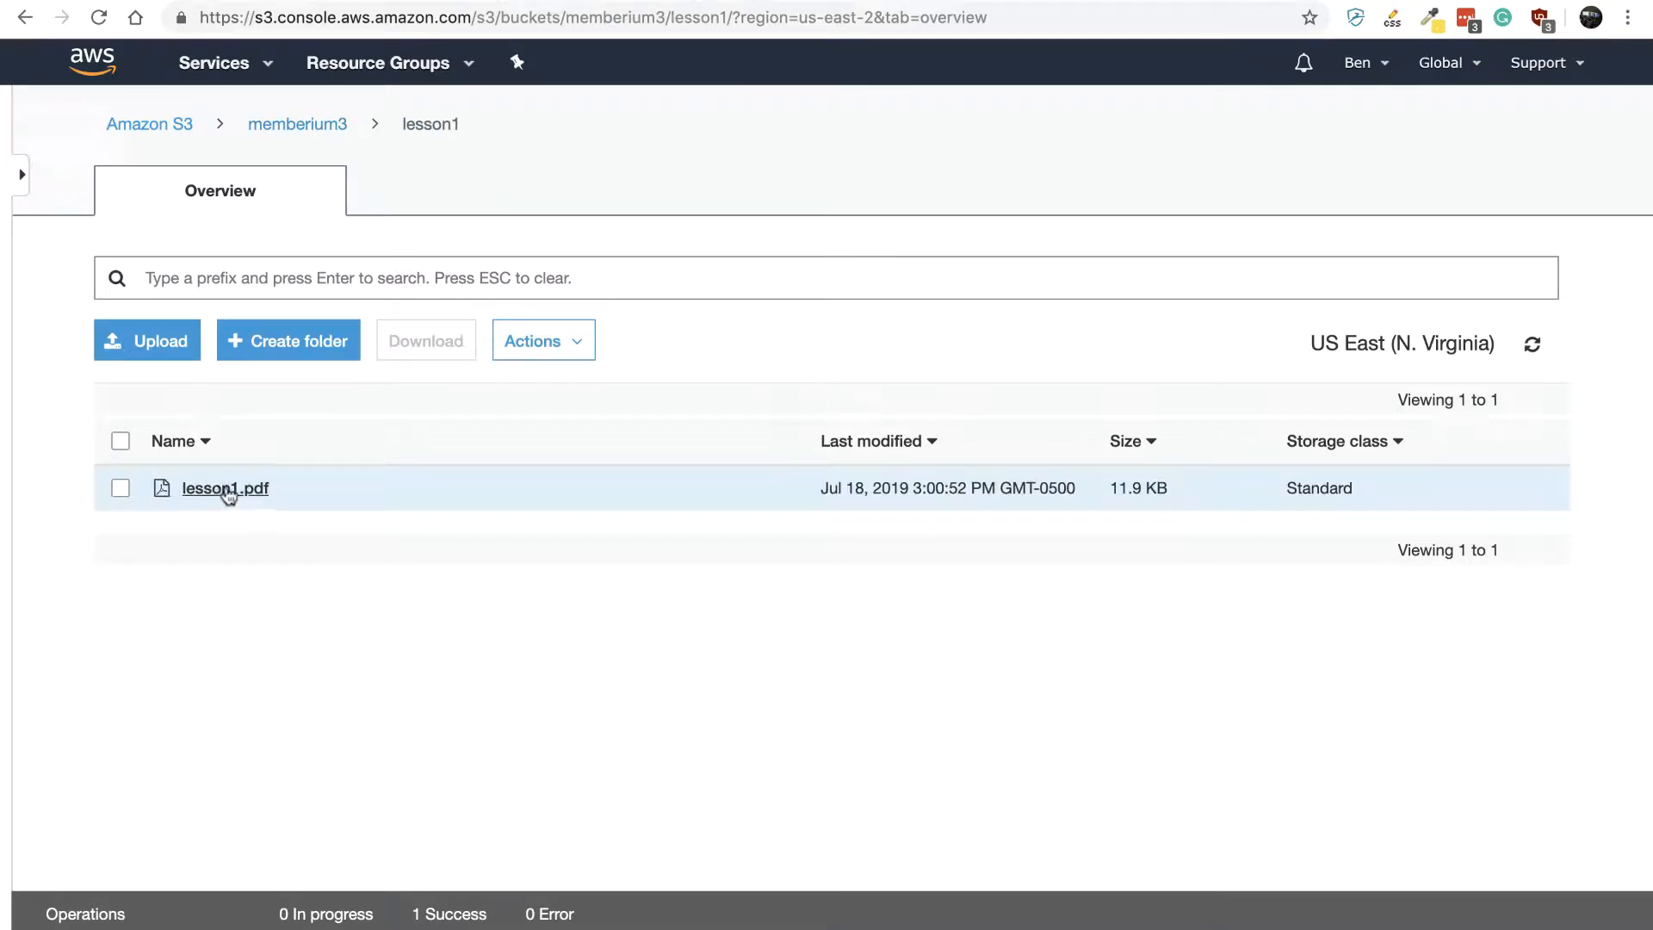
key("ctrl+Right")
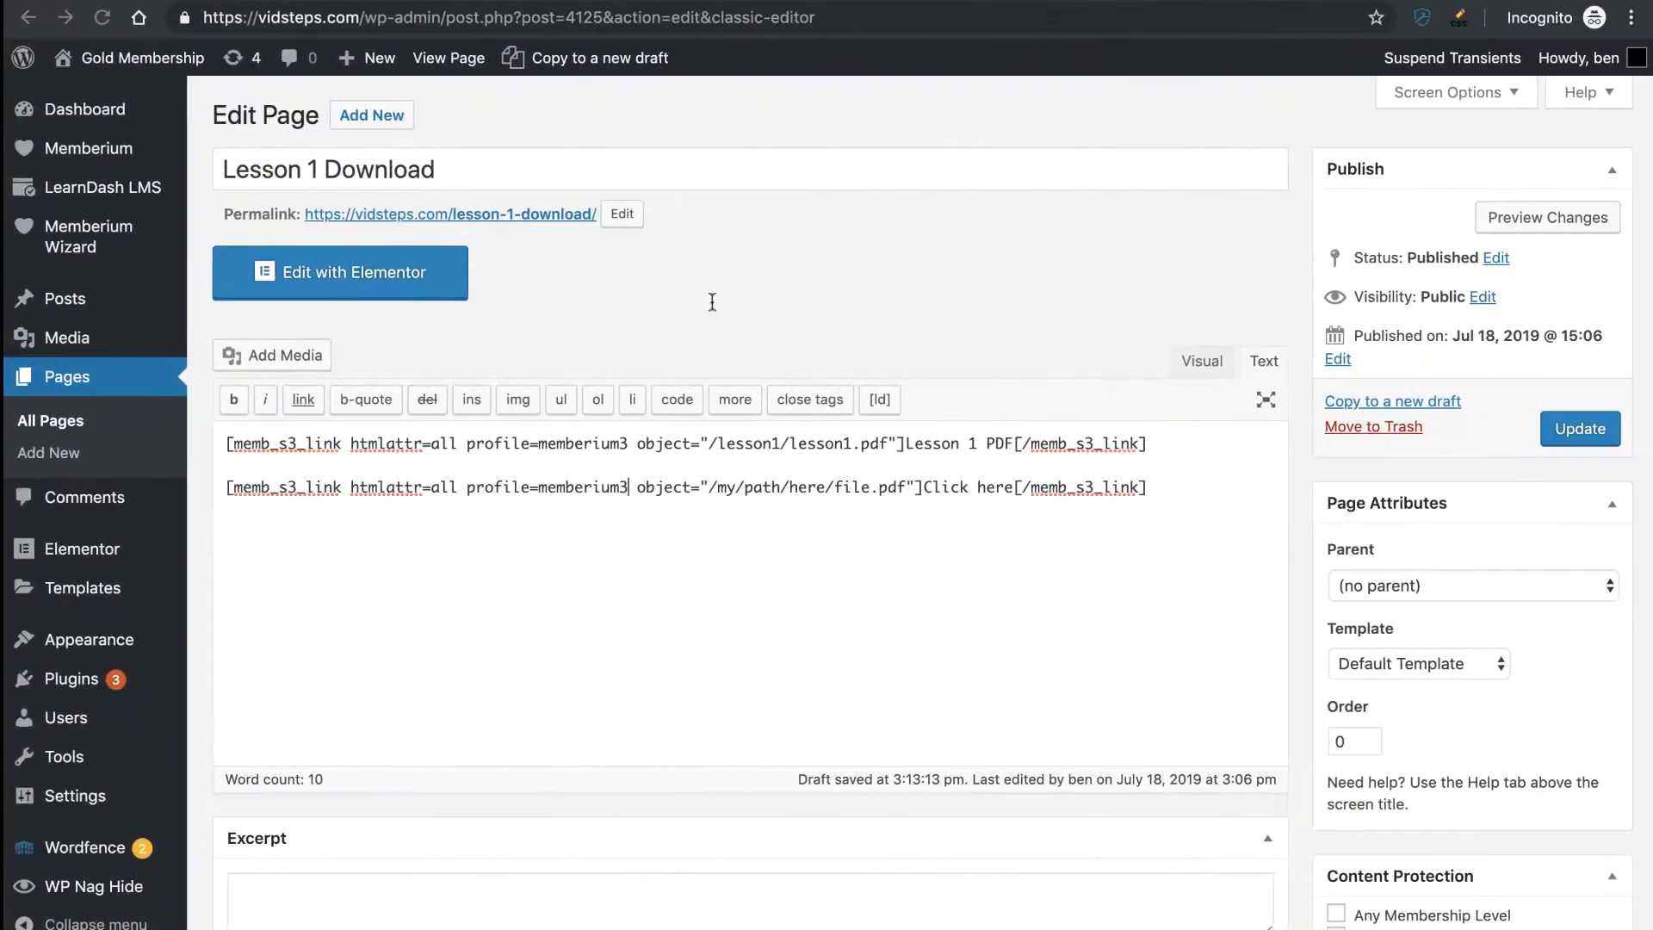
left_click_drag(902, 486, 713, 485)
key("BackSpace")
type("lesson1/lesson1.pdf")
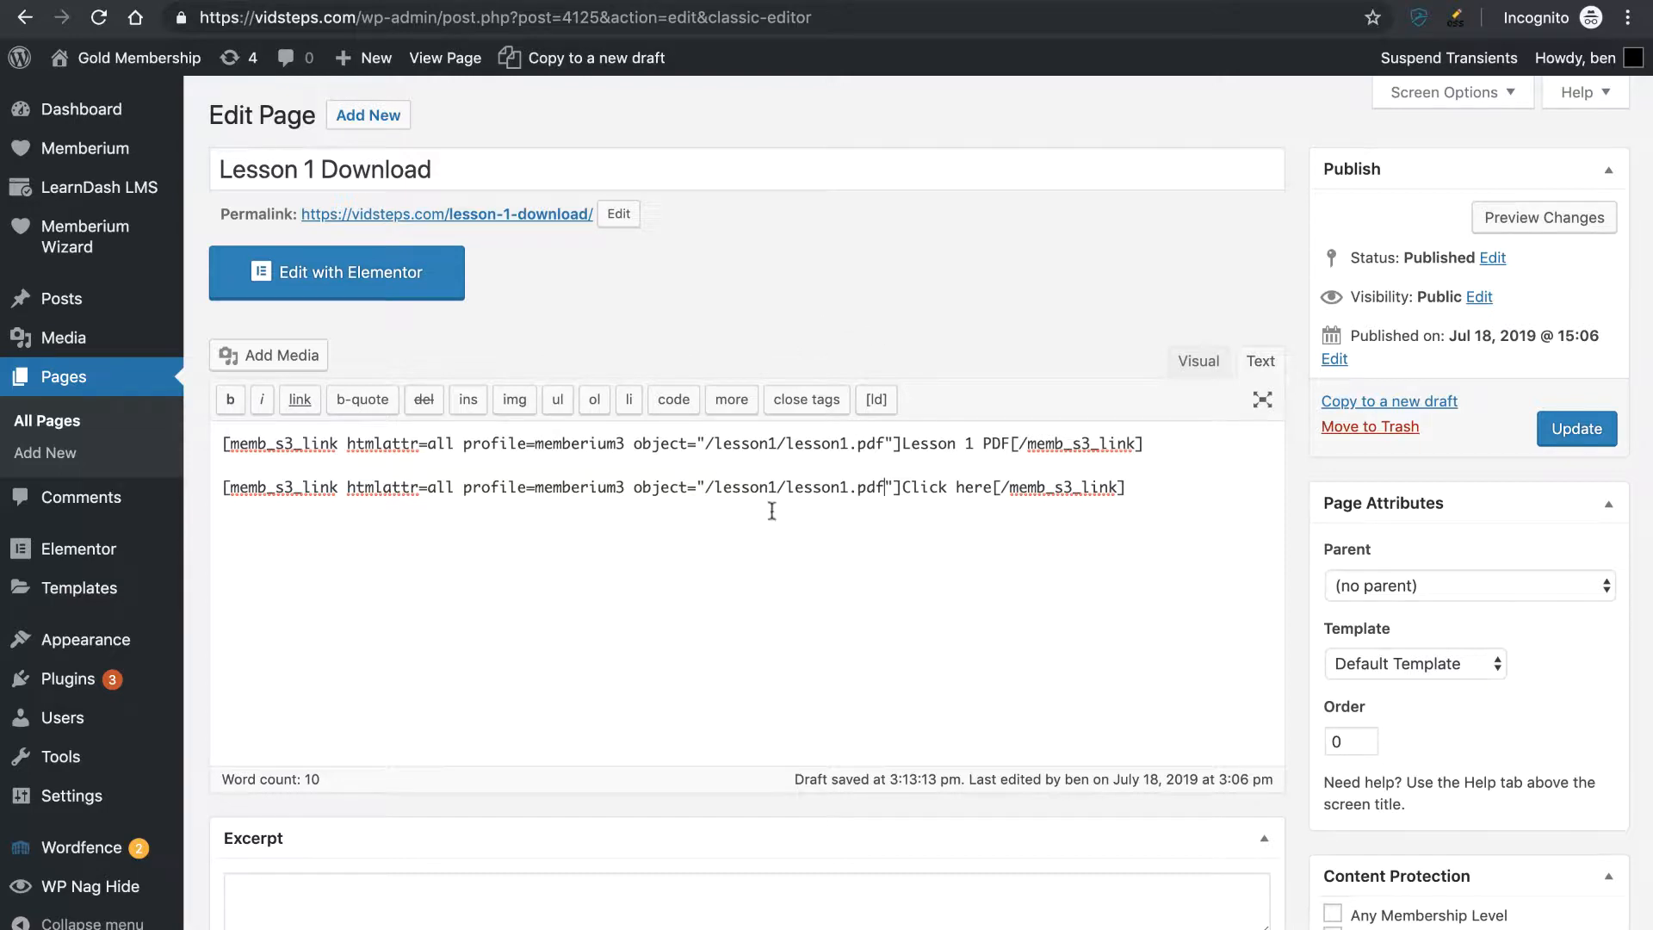
left_click_drag(768, 487, 714, 486)
left_click(714, 486)
left_click(767, 487)
type("%20")
key("BackSpace")
key("BackSpace")
key("BackSpace")
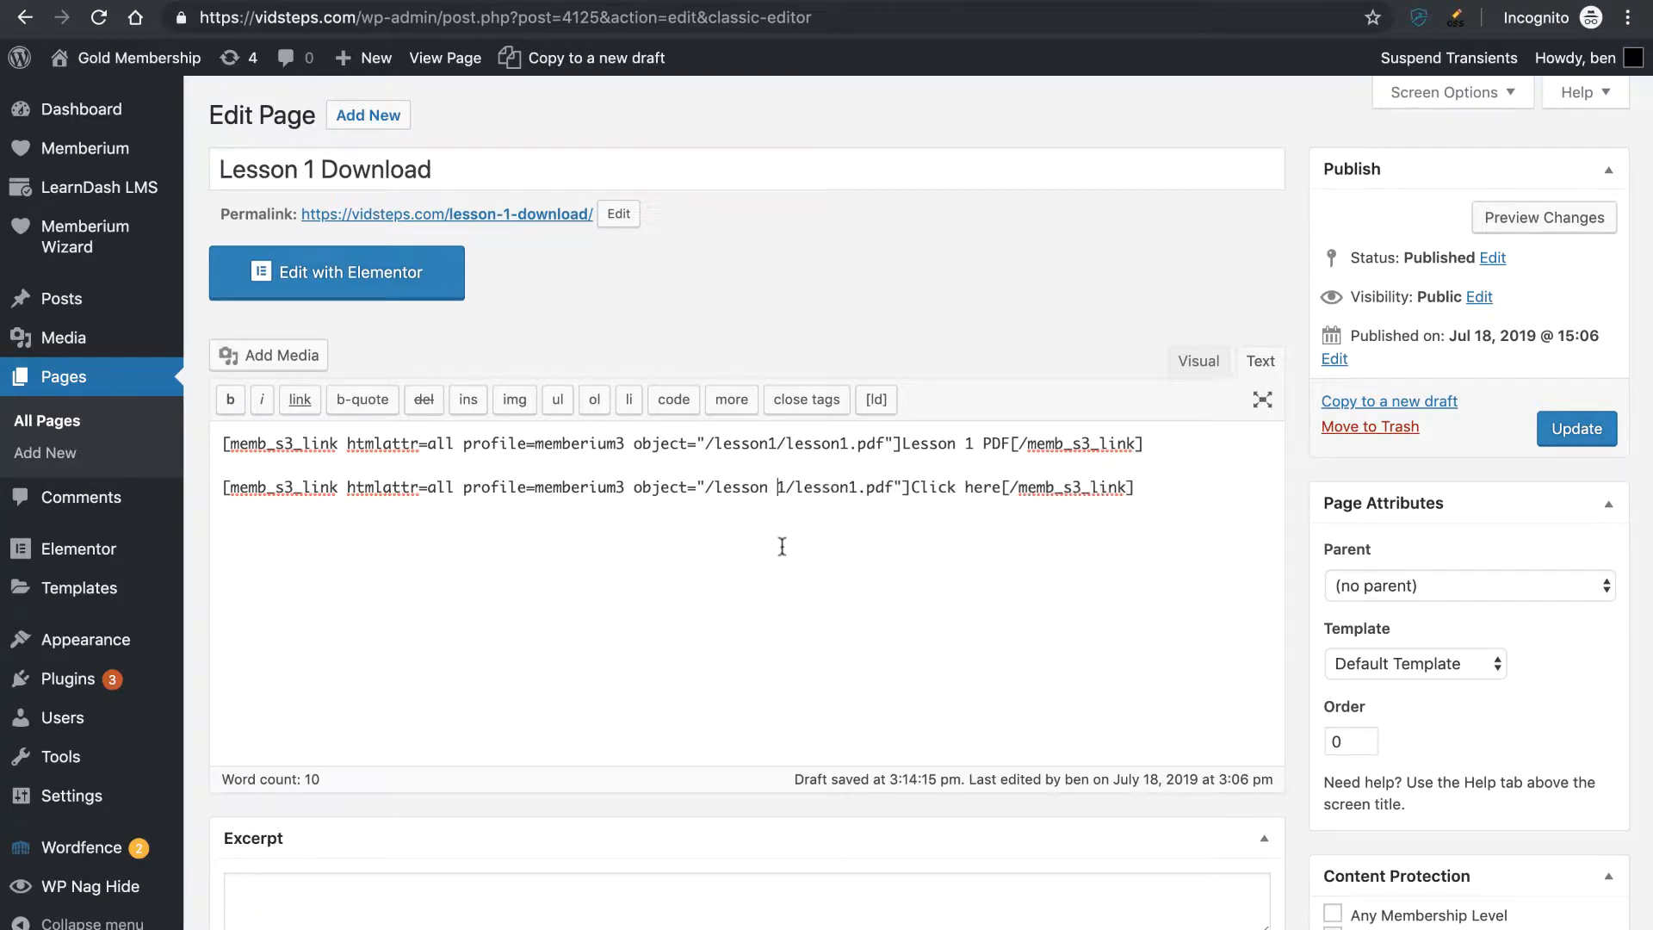
key("BackSpace")
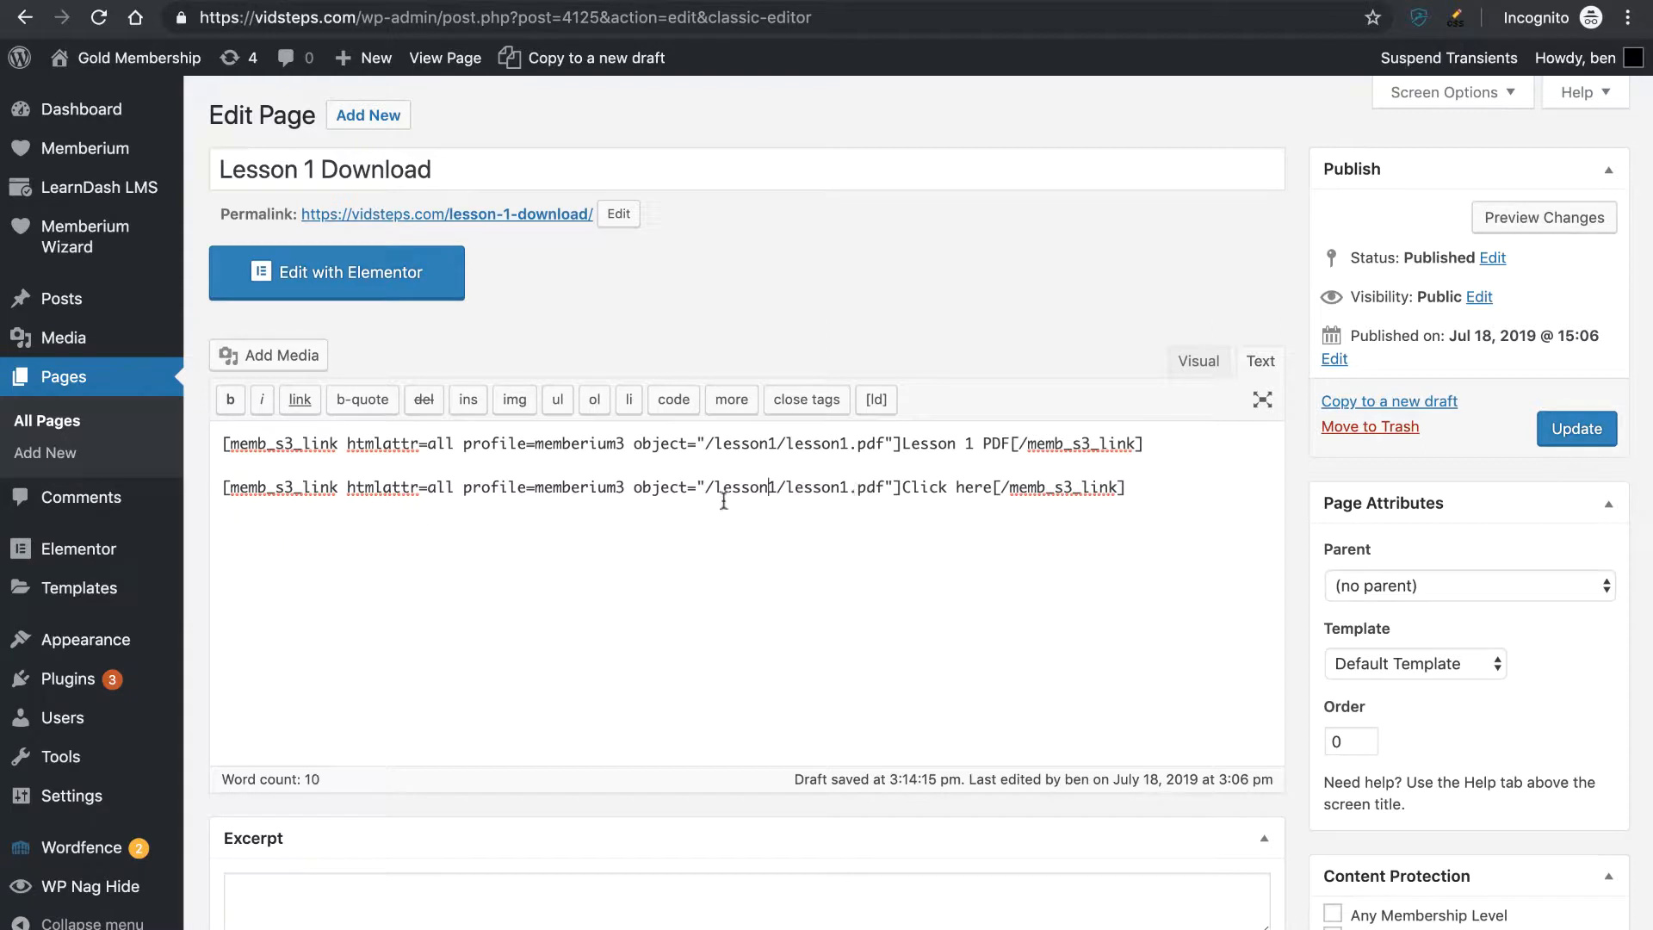
Replace the second memb_s3_link shortcode's link text with Download PDF and update the Lesson 1 Download page
left_click_drag(901, 487, 990, 489)
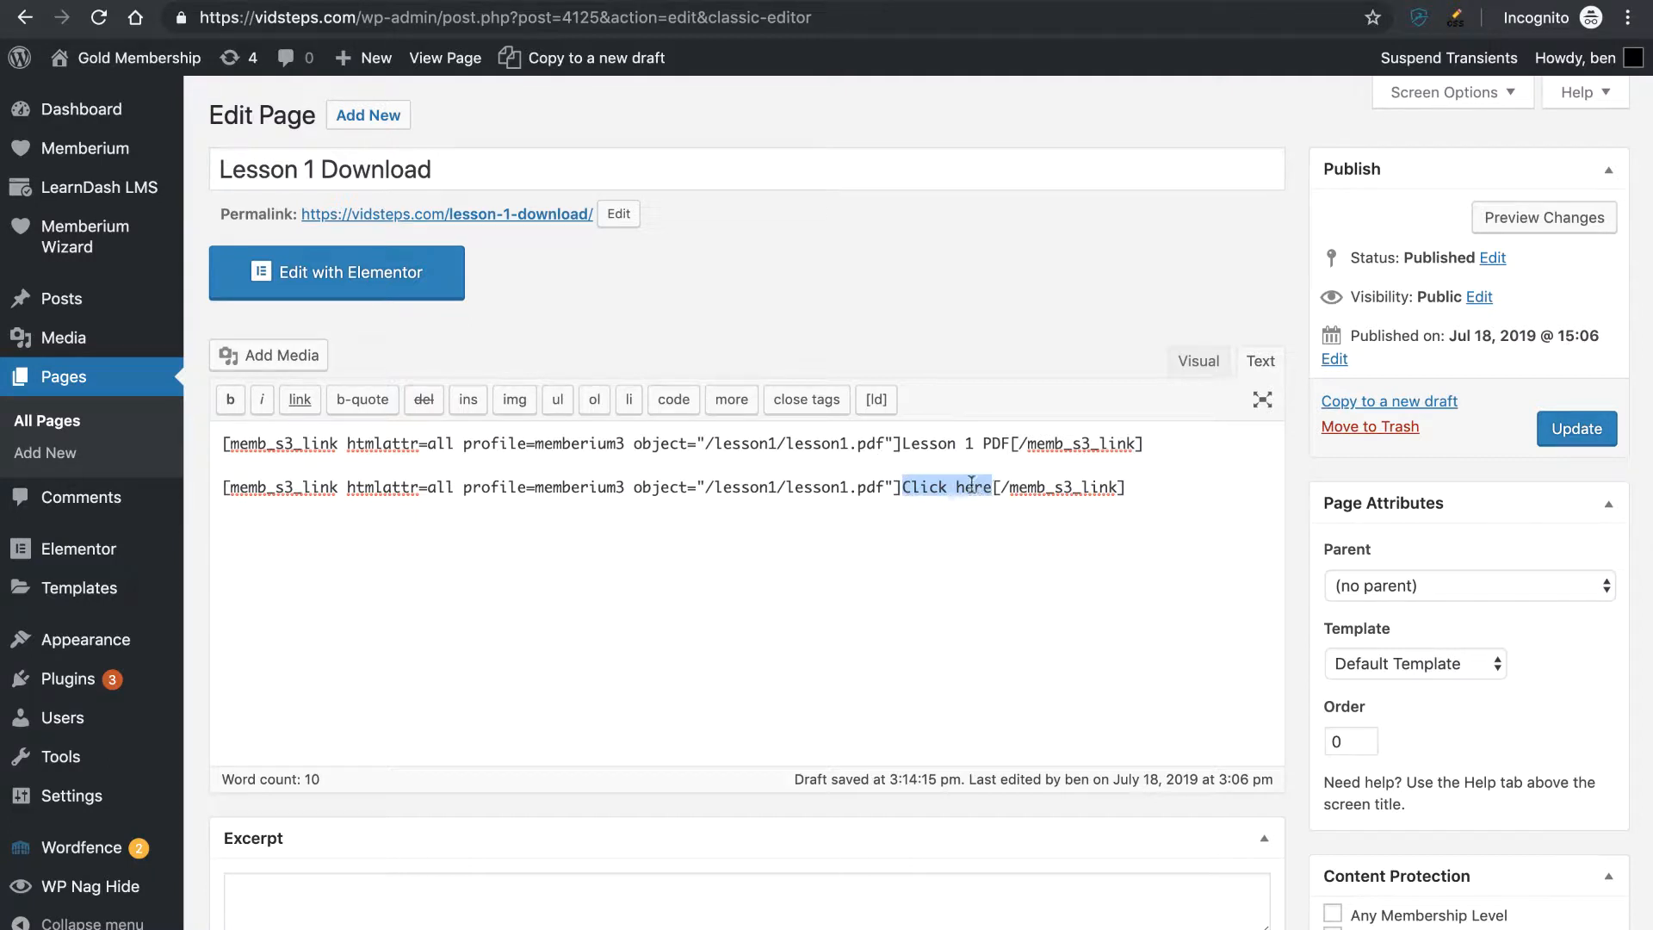
left_click(913, 488)
mouse_move(908, 488)
left_mouse_down()
mouse_move(990, 488)
mouse_move(899, 488)
left_mouse_up()
left_click(991, 487)
left_click(952, 480)
left_click_drag(990, 487, 901, 487)
key("BackSpace")
type("Download")
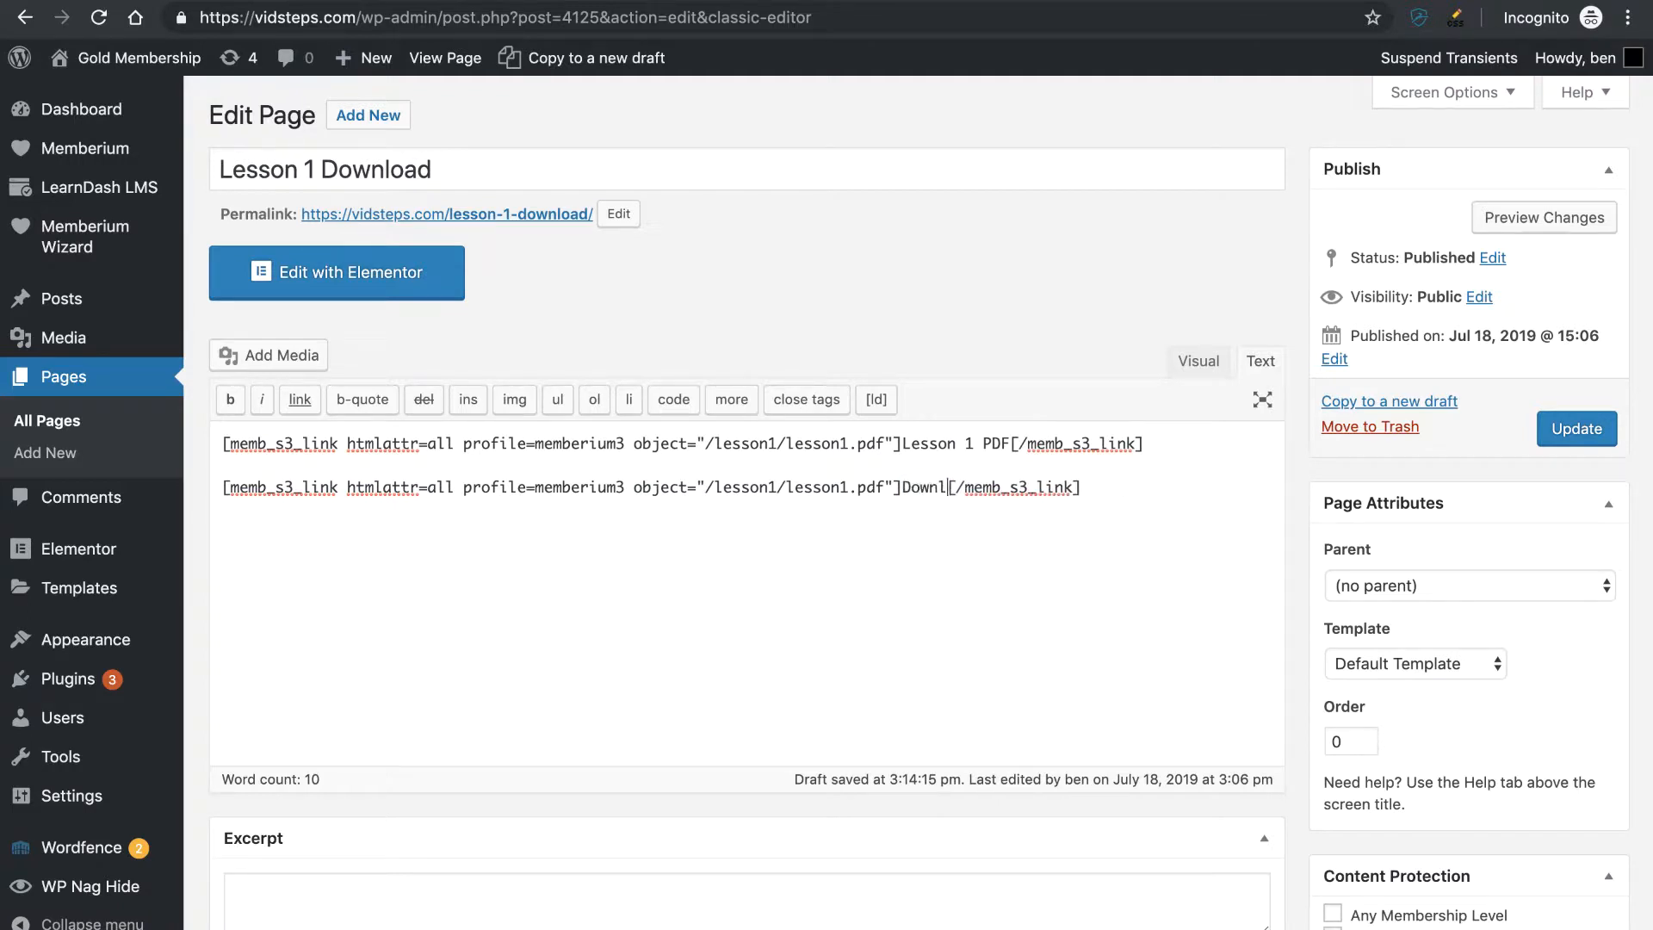
type(" PDF")
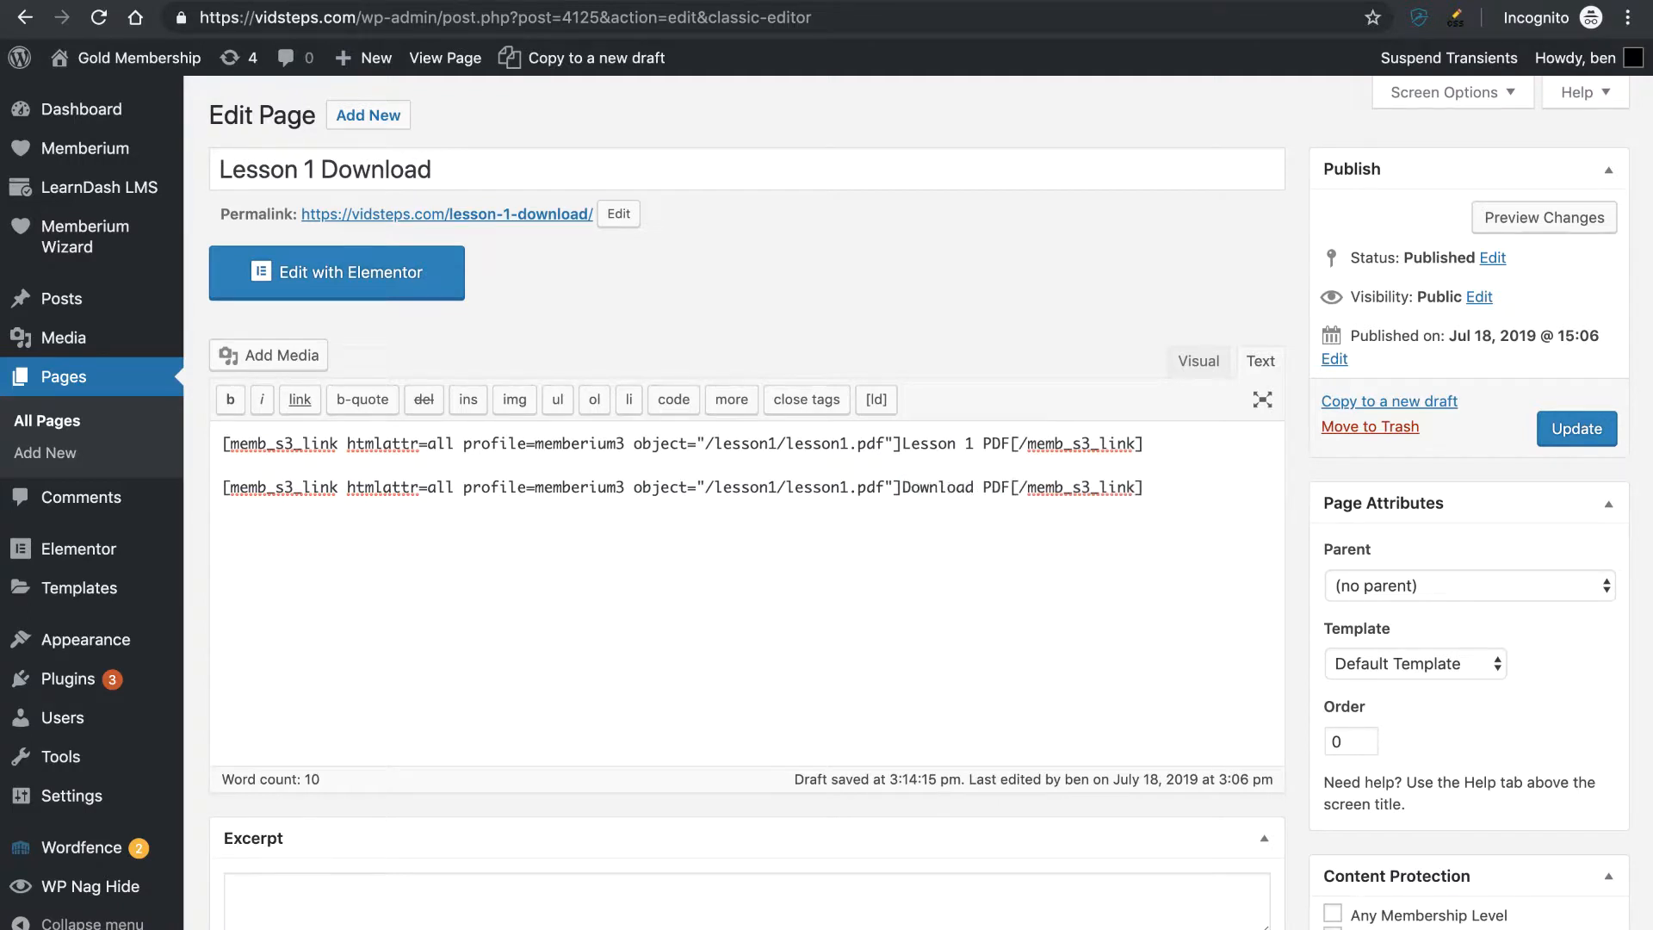
left_click(1571, 438)
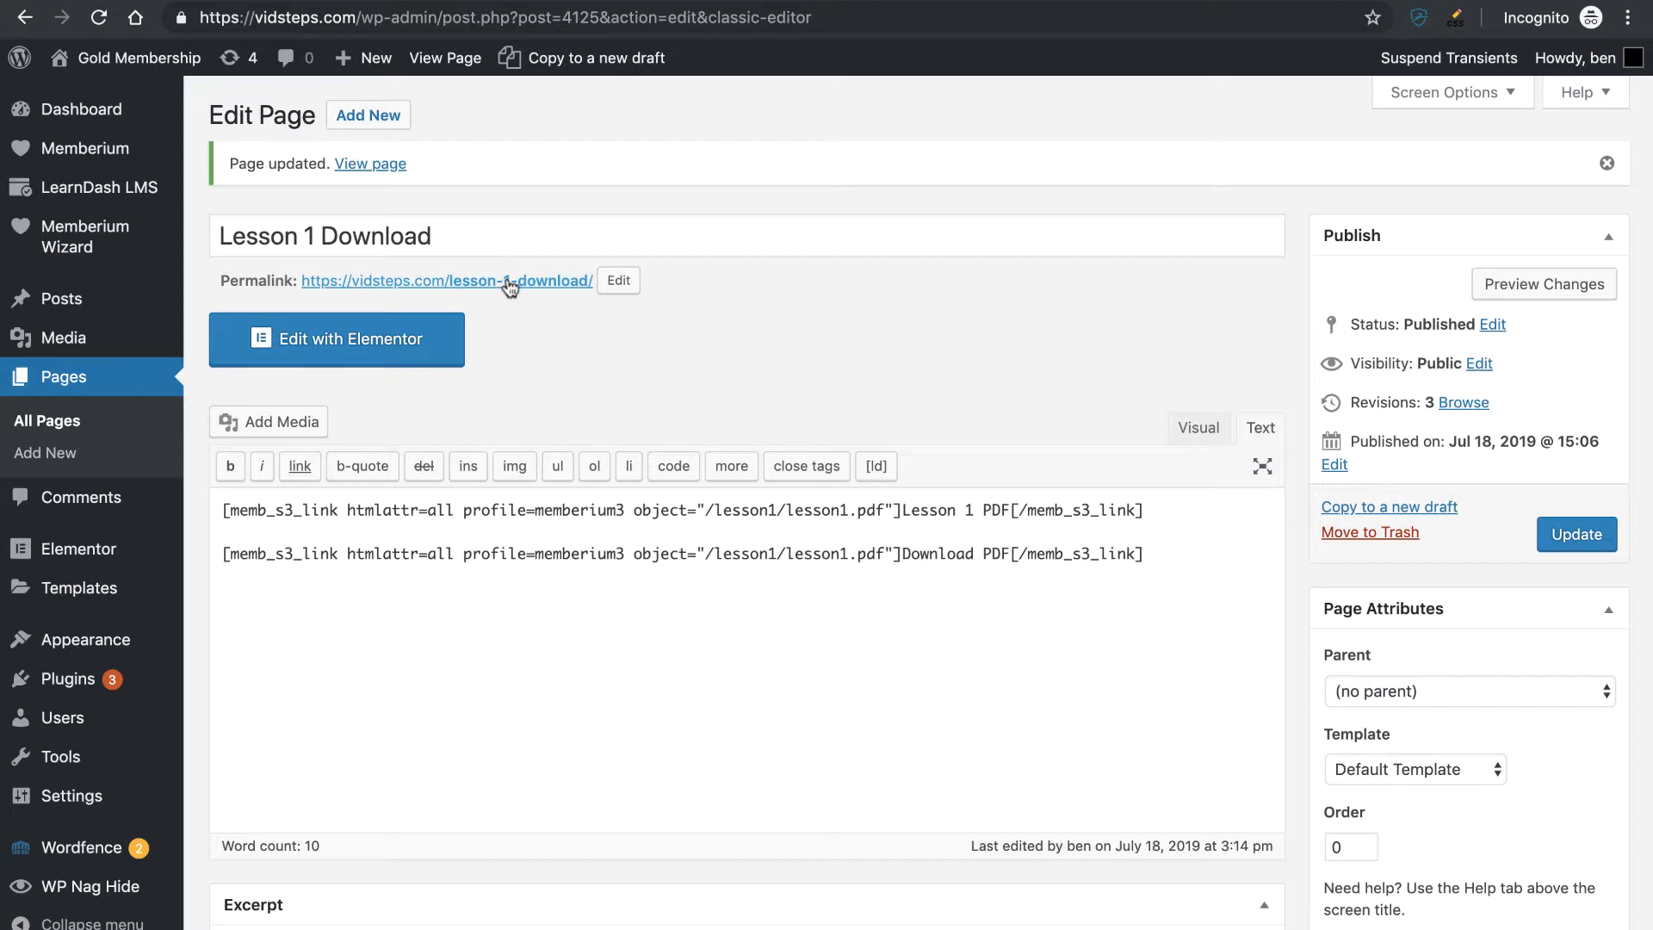
Open the published Lesson 1 Download page in a new tab and follow its Download PDF link
right_click(510, 289)
left_click(550, 293)
key("ctrl+Tab")
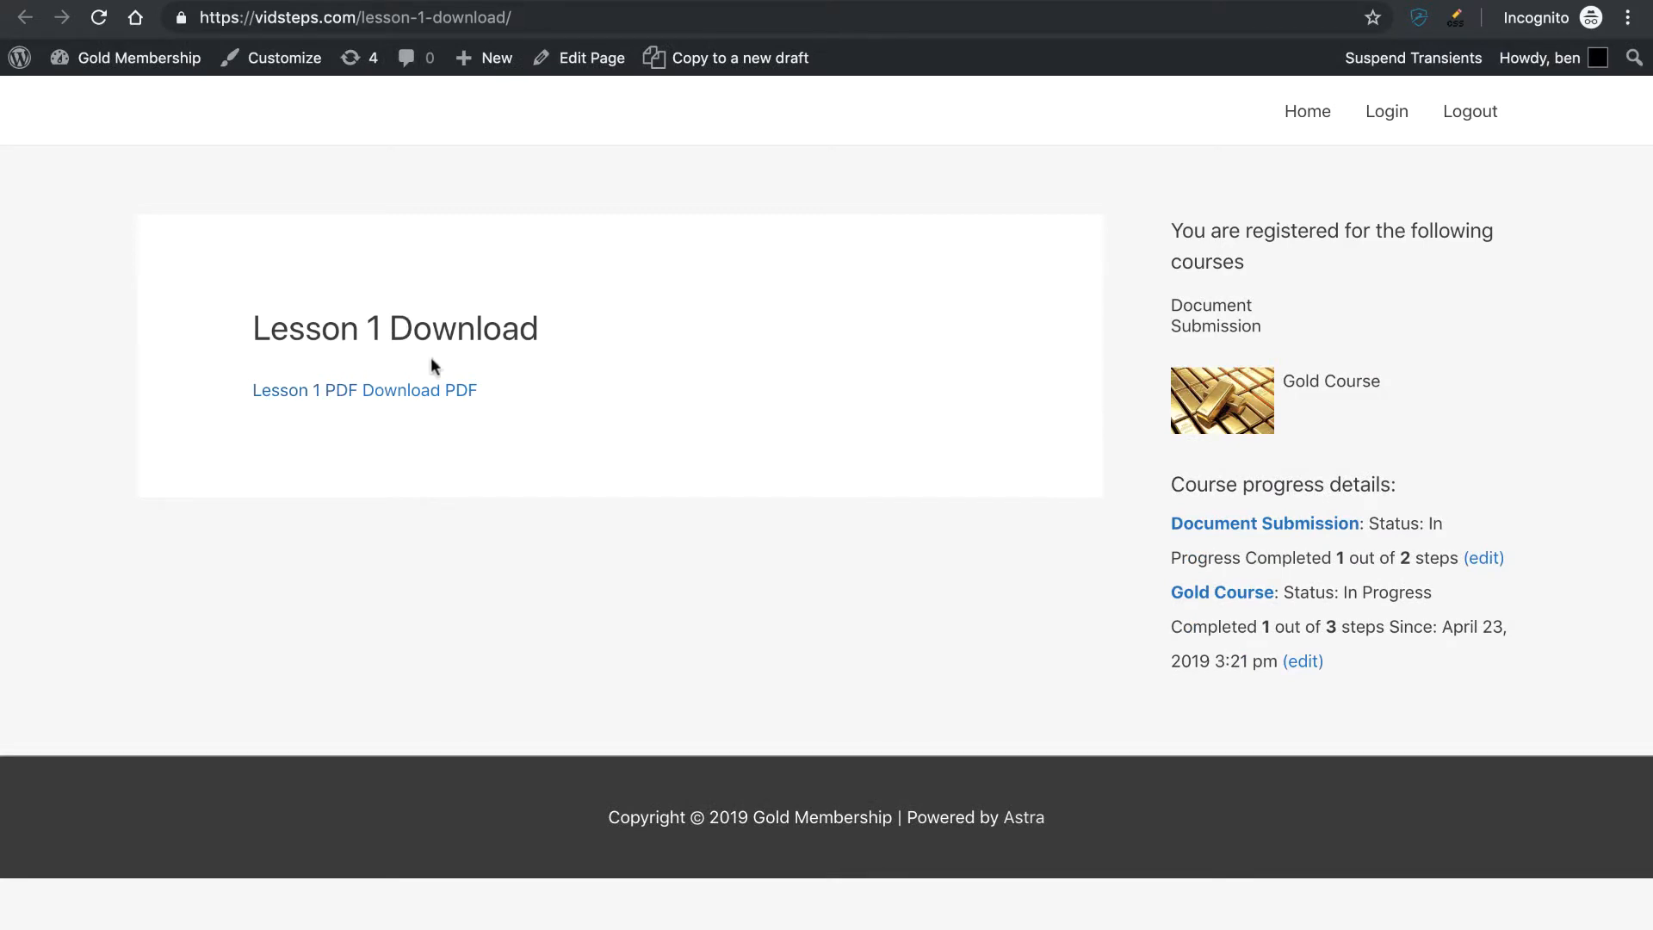
left_click(421, 393)
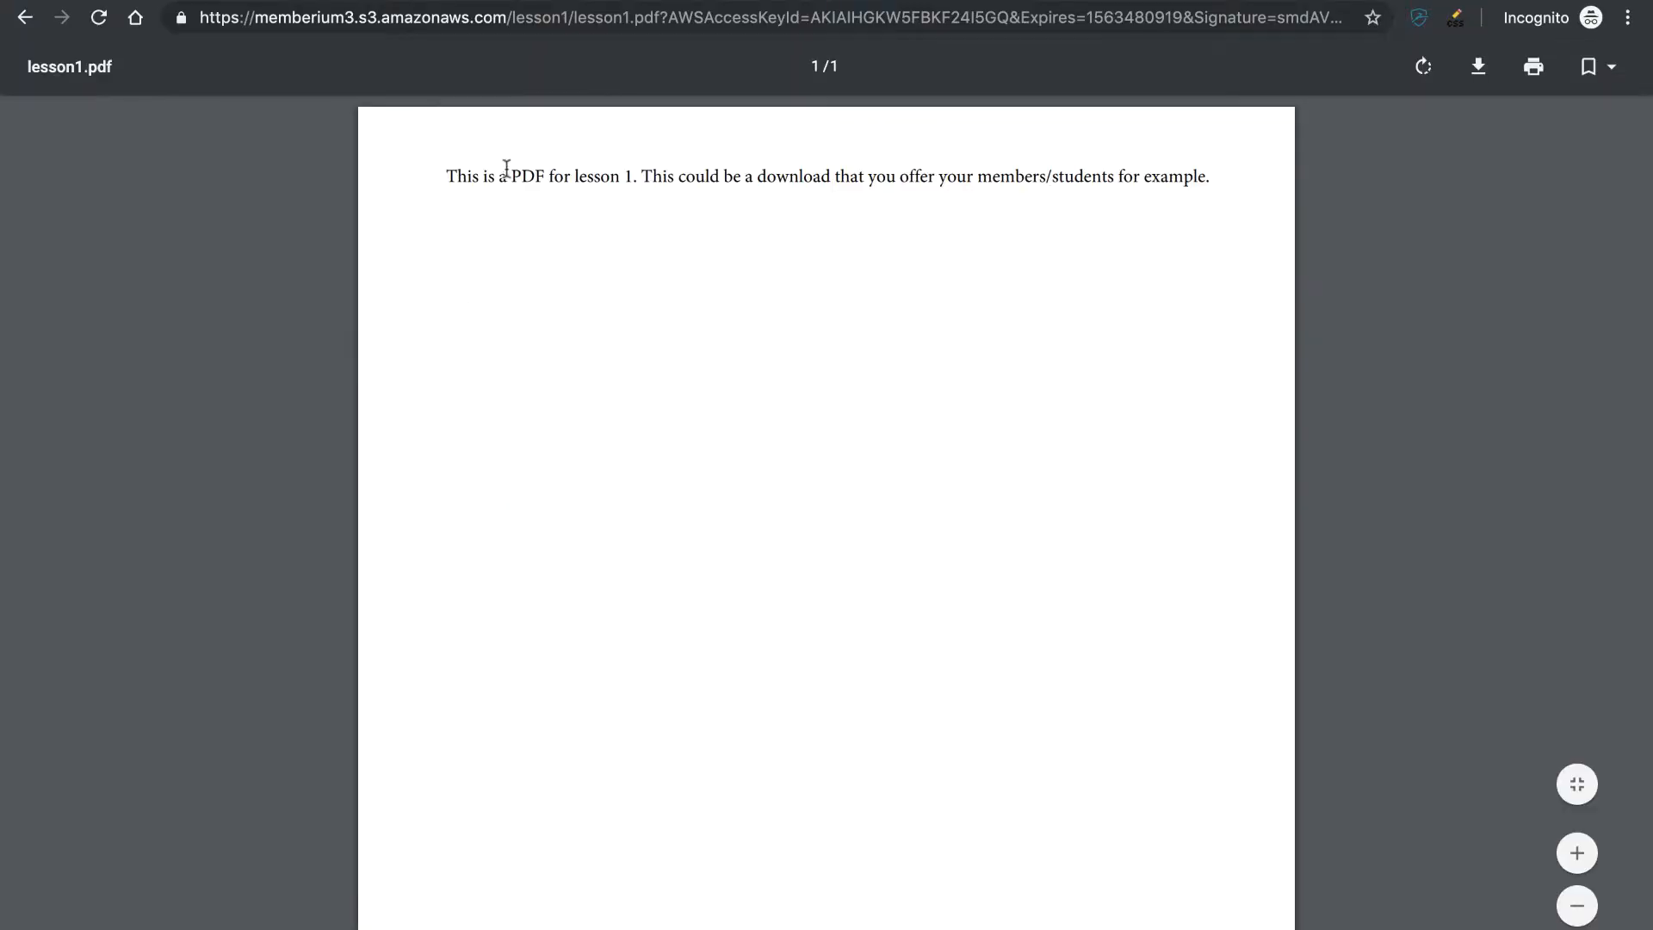
Request the PDF's signed S3 address again to test its expiration and examine the code in the response
left_click(958, 18)
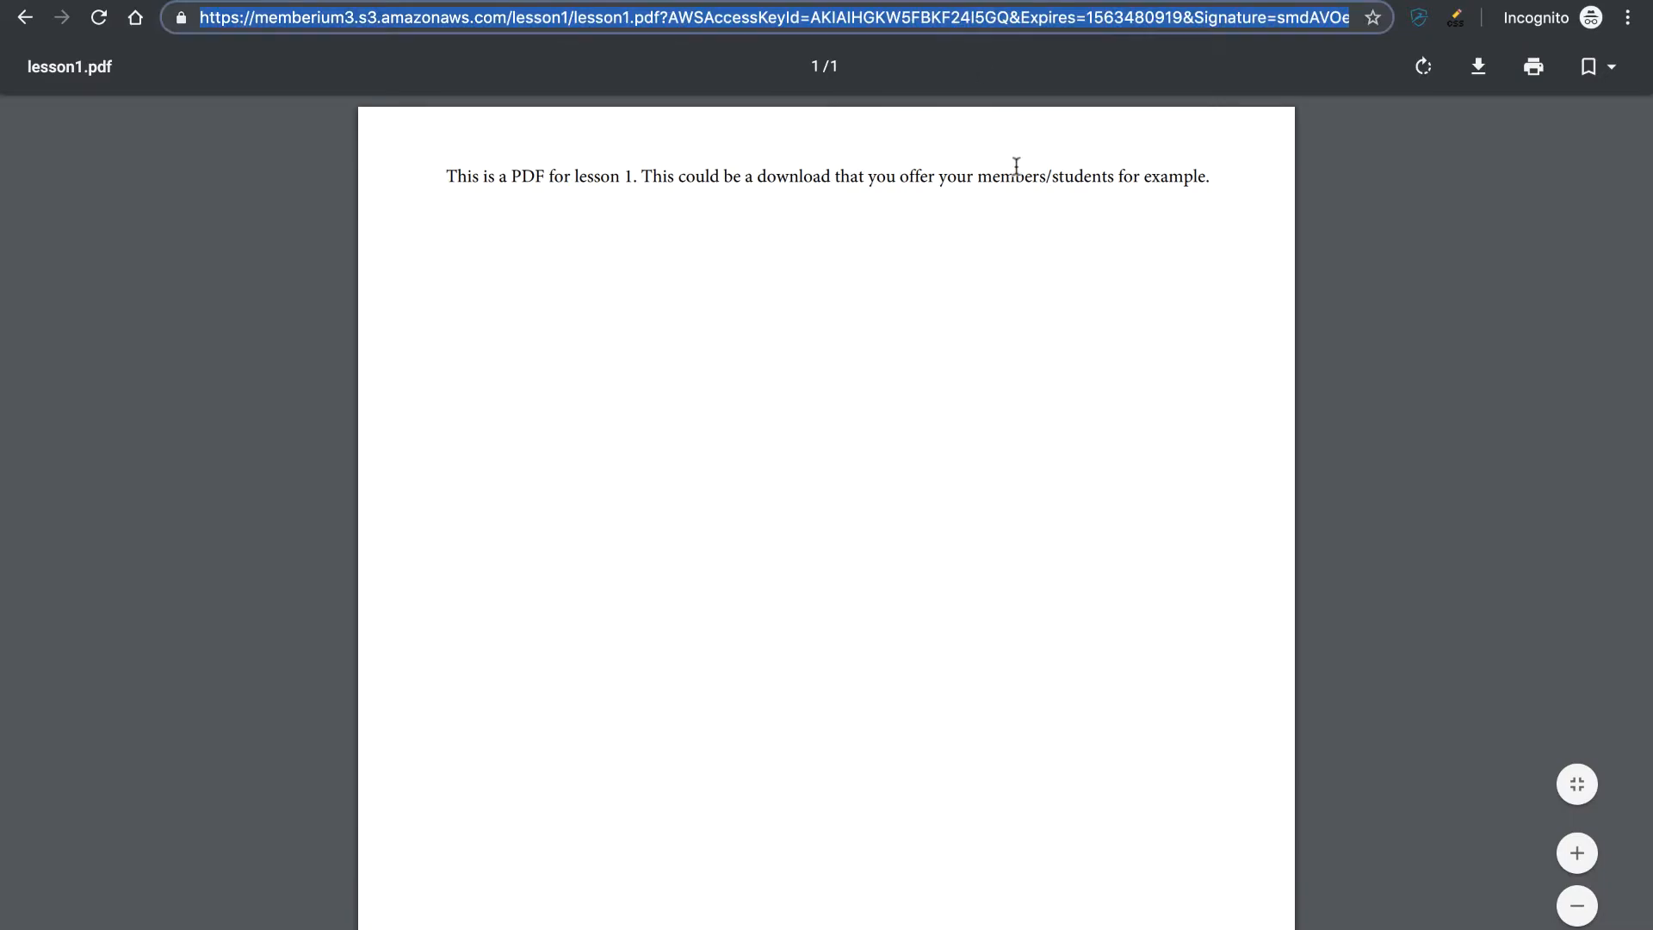
key("Return")
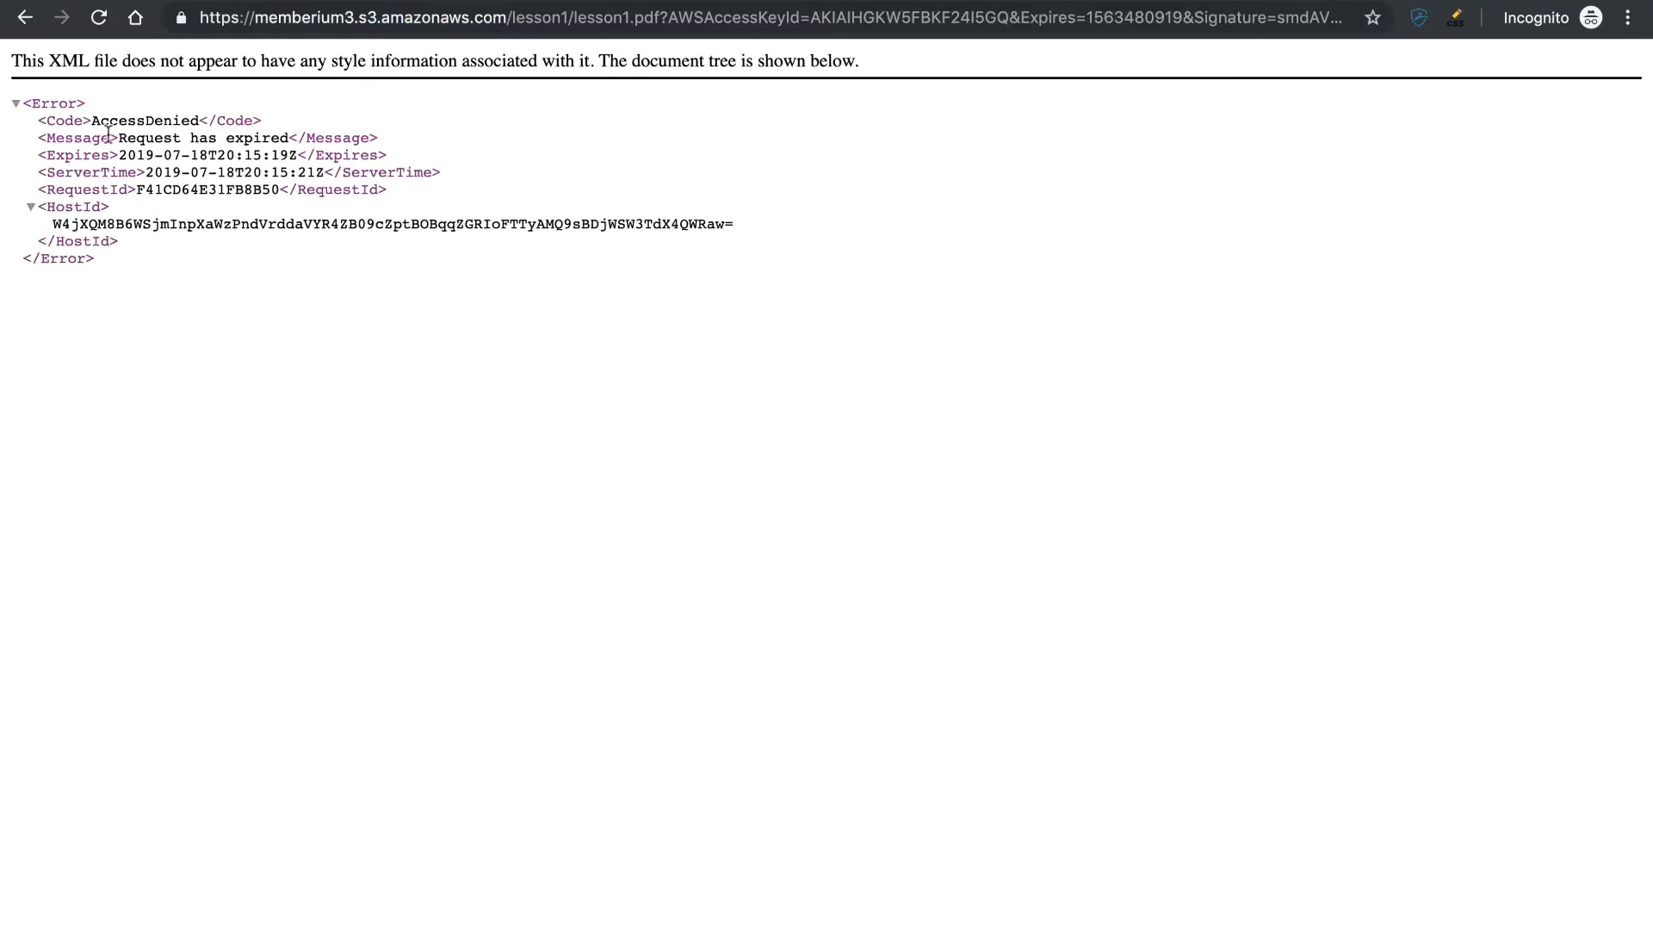
left_click_drag(91, 120, 201, 121)
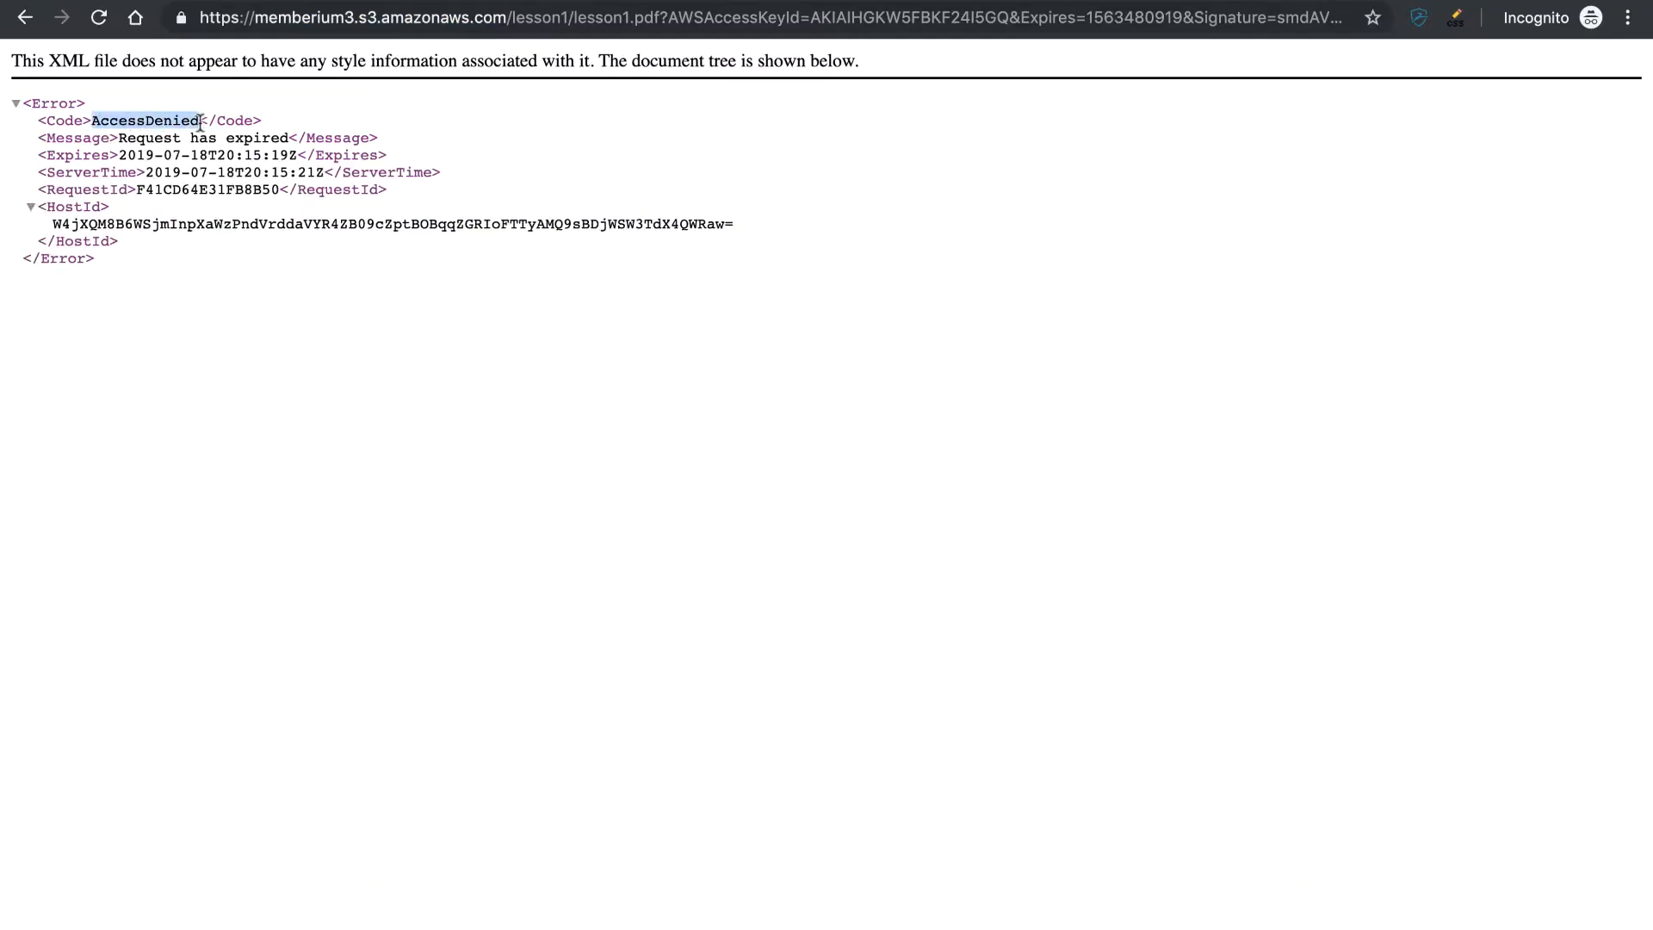